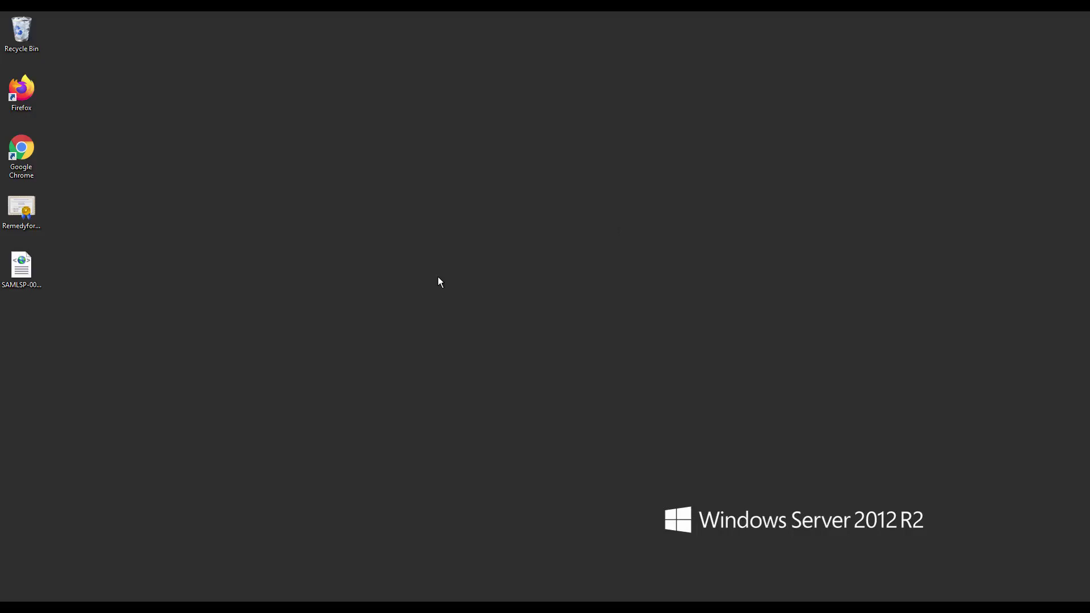
Launch AD FS Management and select the FederationMetadata.xml endpoint under Service > Endpoints.
key("super")
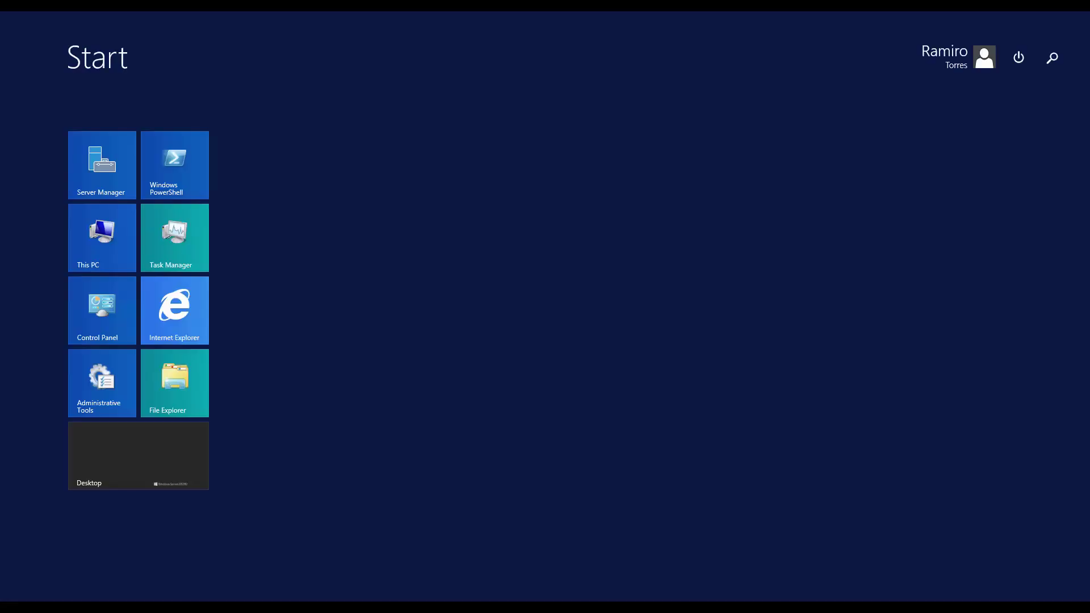
type("ad f")
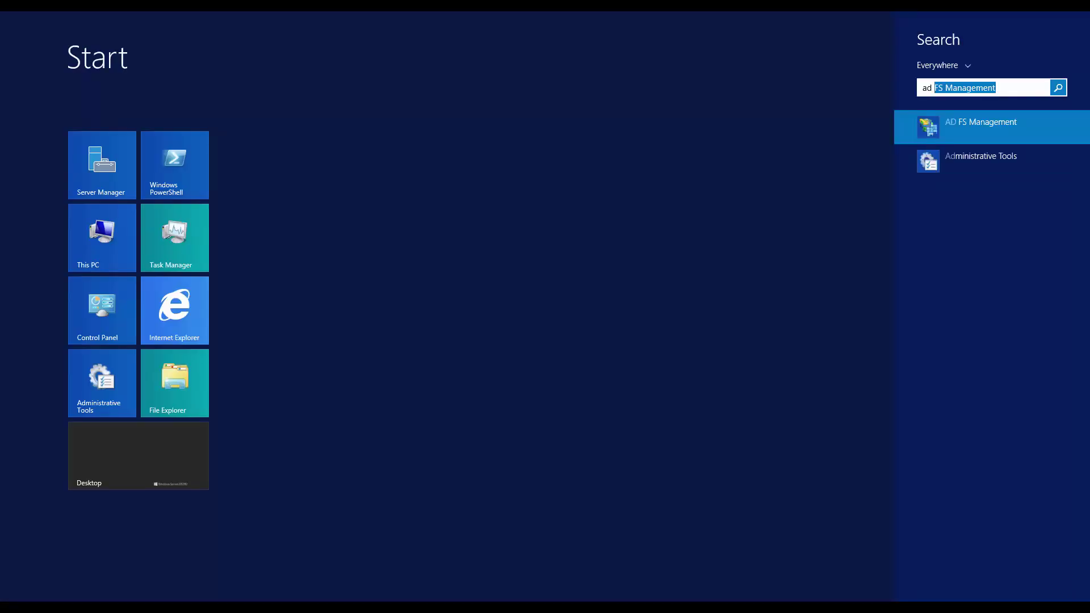
type("s")
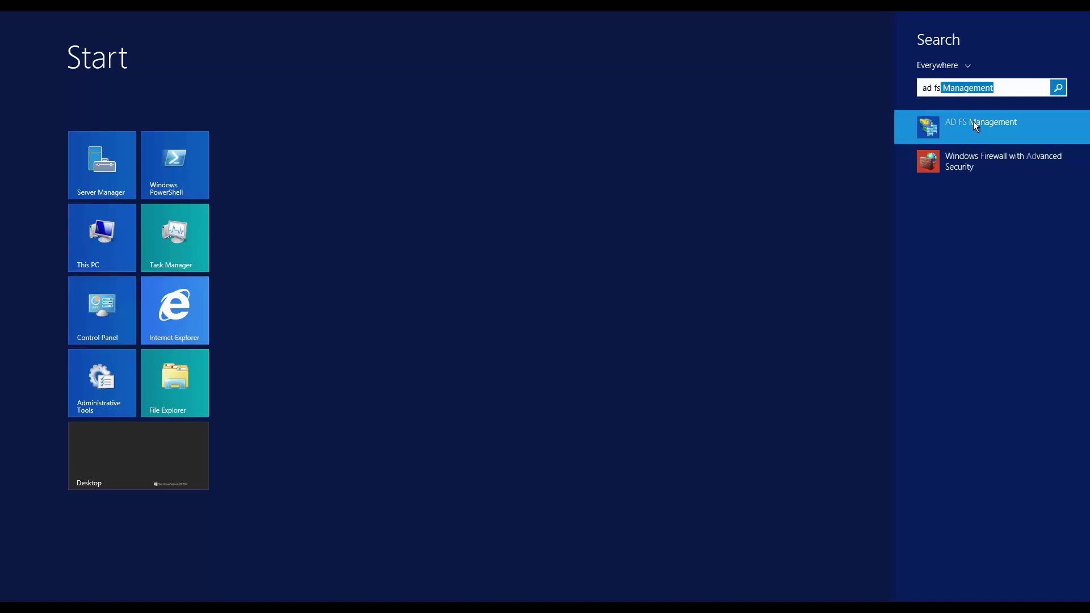
left_click(973, 122)
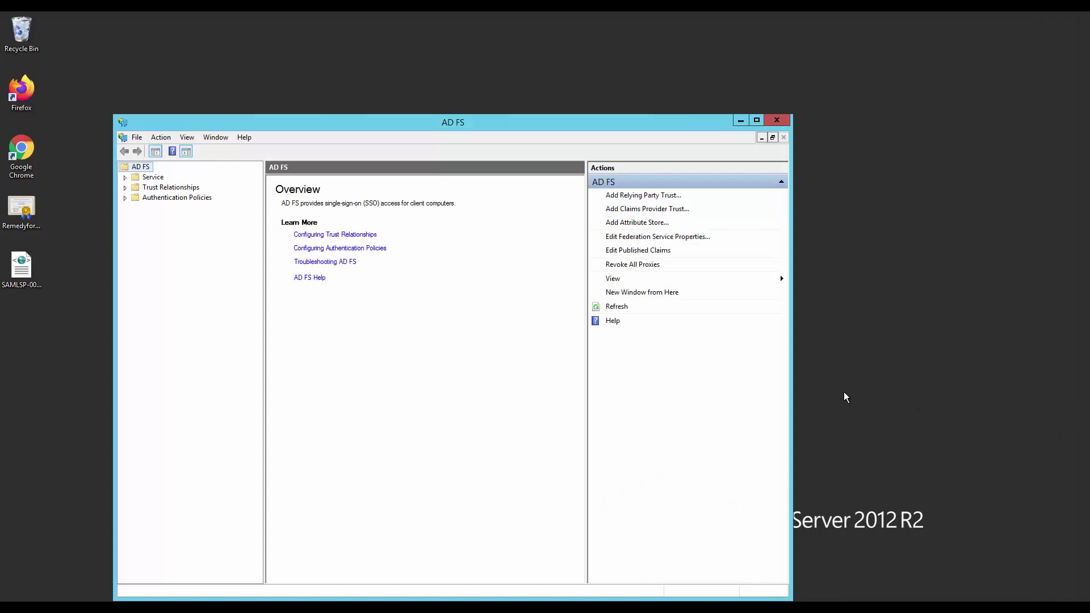
left_click(125, 177)
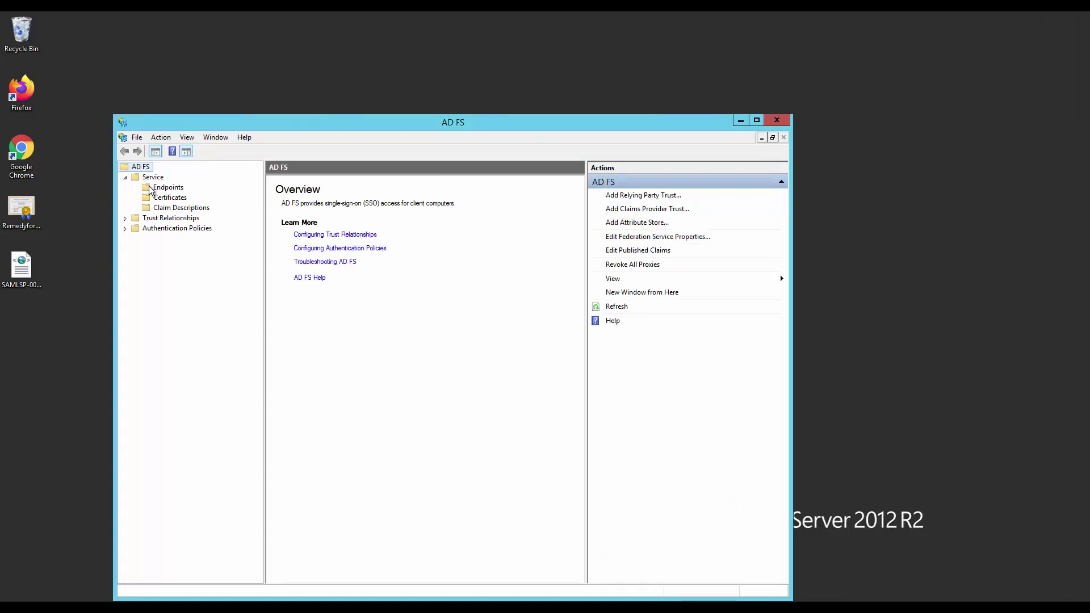
left_click(168, 188)
scroll(406, 494, "down", 7)
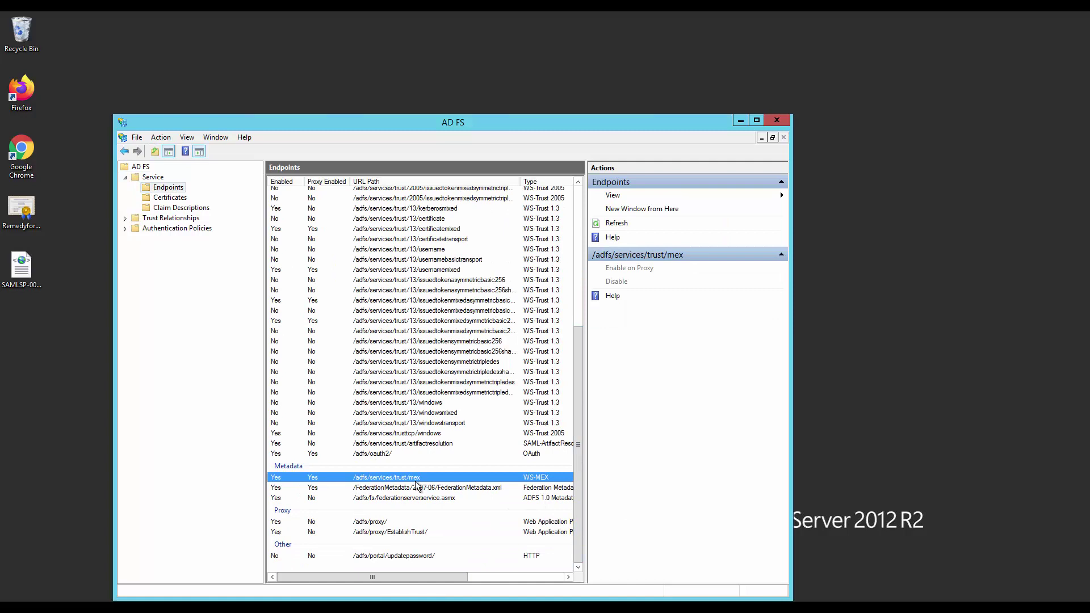
left_click(378, 489)
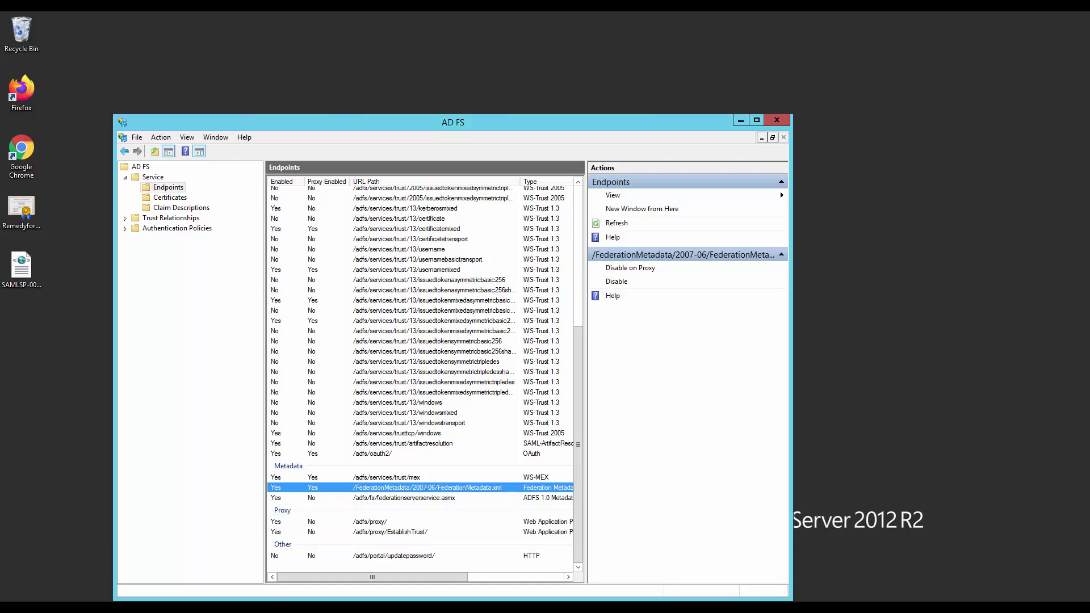
mouse_move(186, 608)
left_click(194, 579)
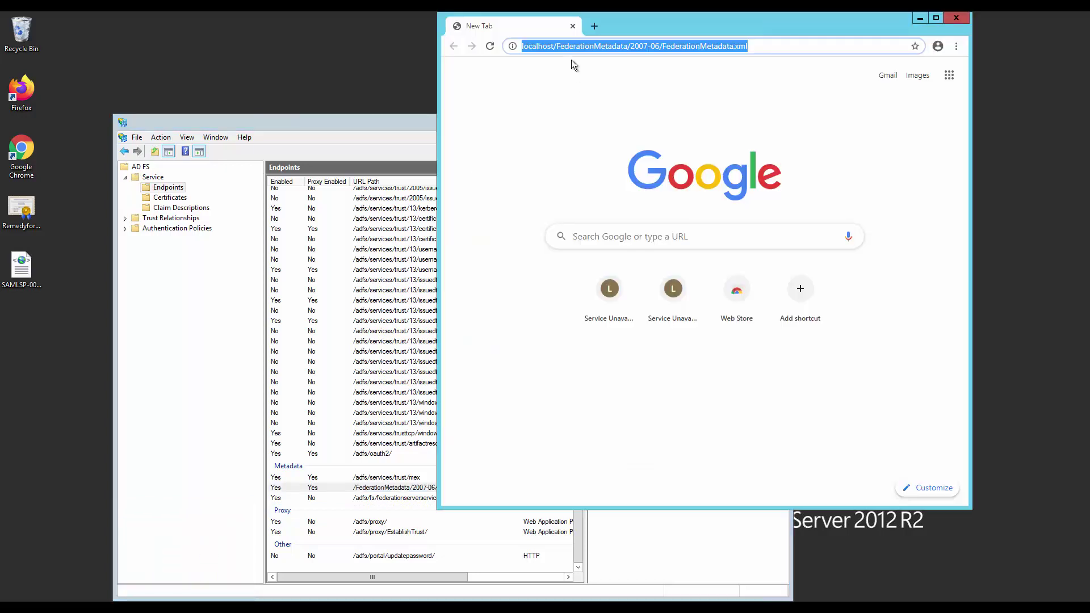
left_click(567, 92)
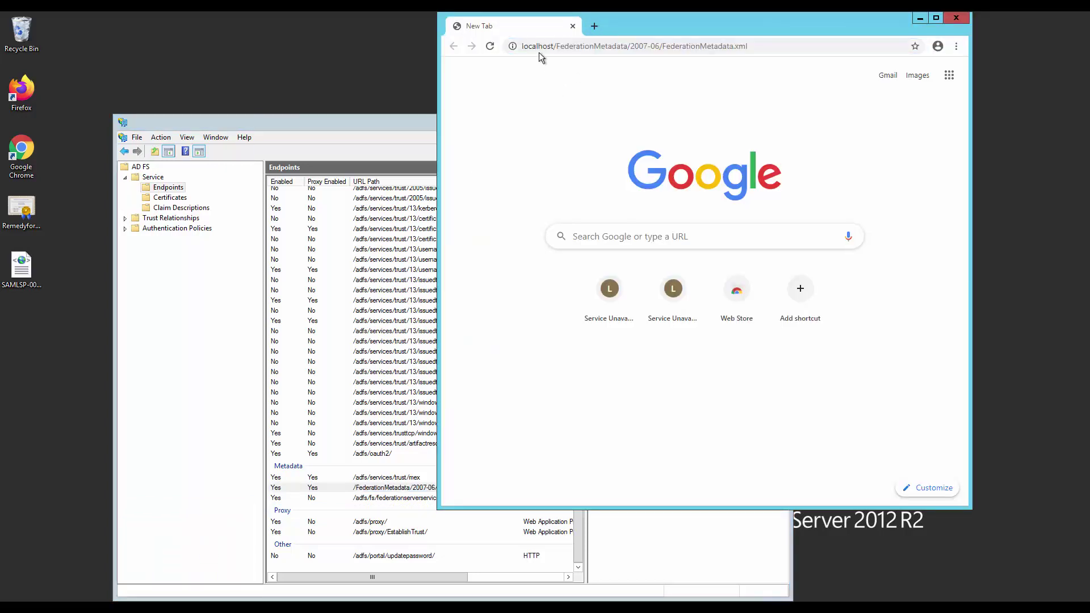
left_click_drag(558, 49, 766, 50)
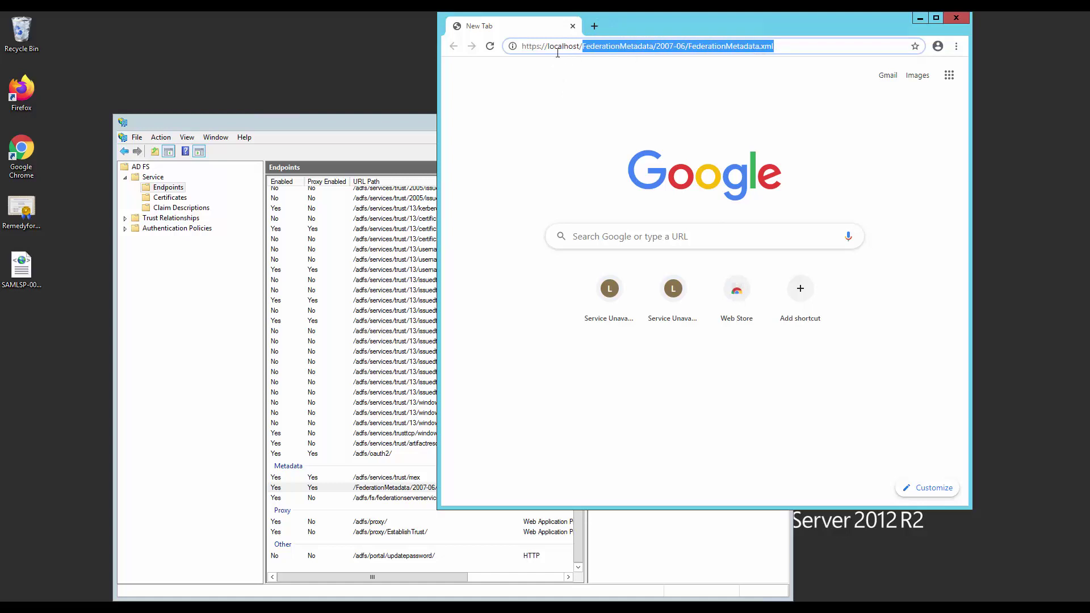
left_click_drag(527, 46, 794, 47)
left_click(795, 46)
key("Return")
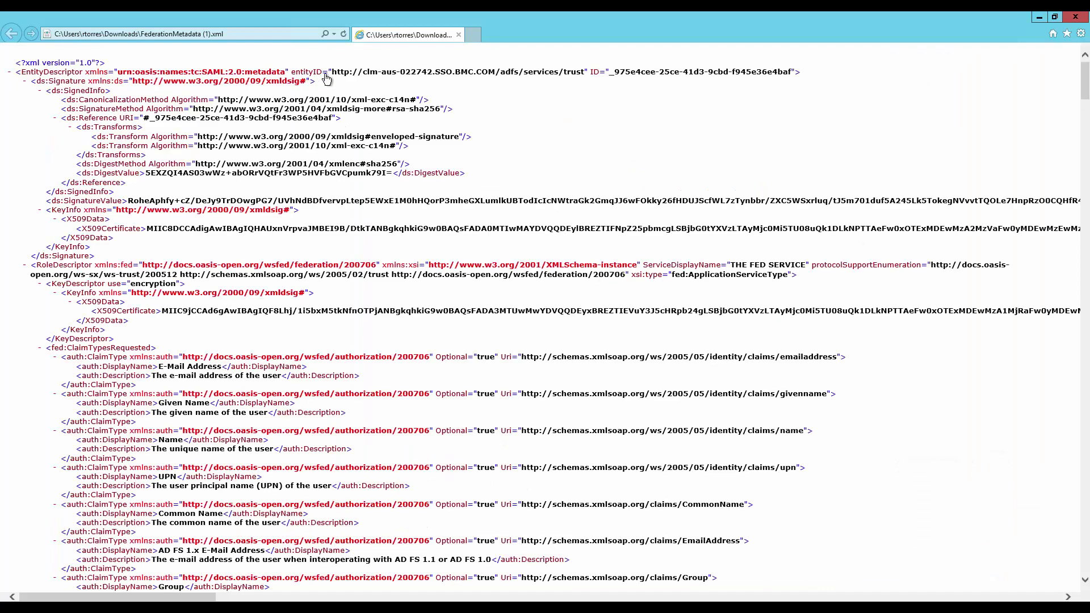
Review the downloaded metadata, then minimize the browser windows to return to AD FS.
left_click_drag(590, 73, 553, 78)
left_click(1039, 17)
left_click(920, 18)
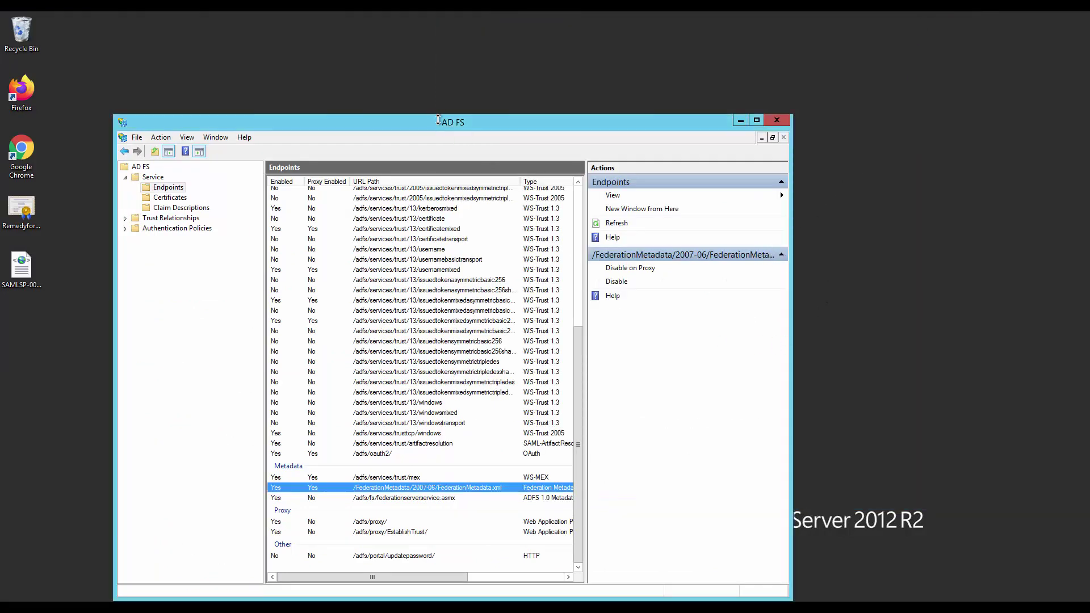
Show the AD FS certificates, select the ADFS Signing token-signing certificate and widen the Issuer column.
left_click_drag(438, 119, 472, 69)
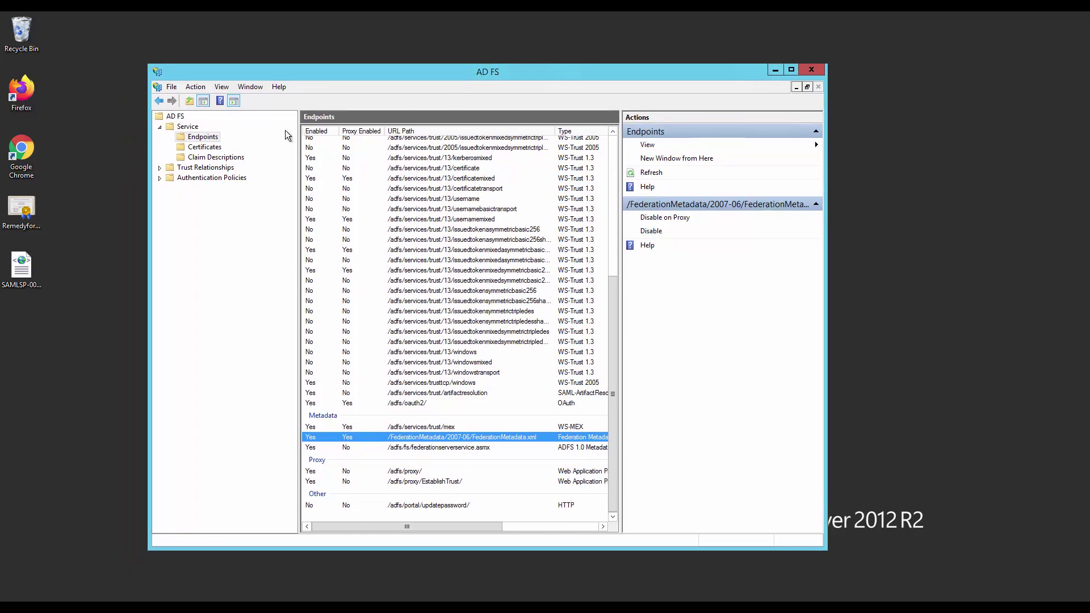
left_click(206, 148)
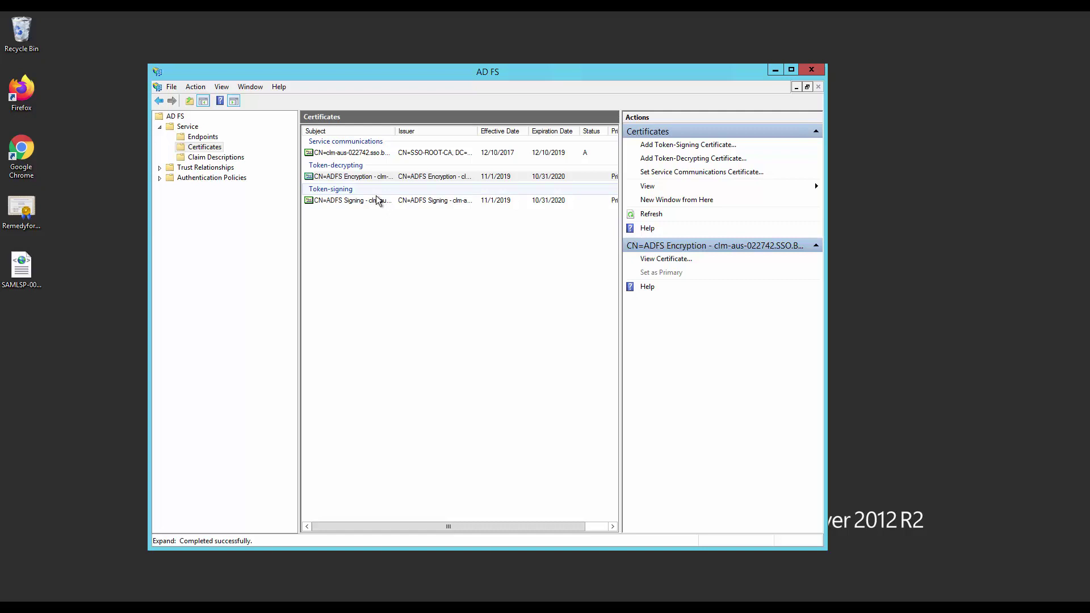
left_click(343, 201)
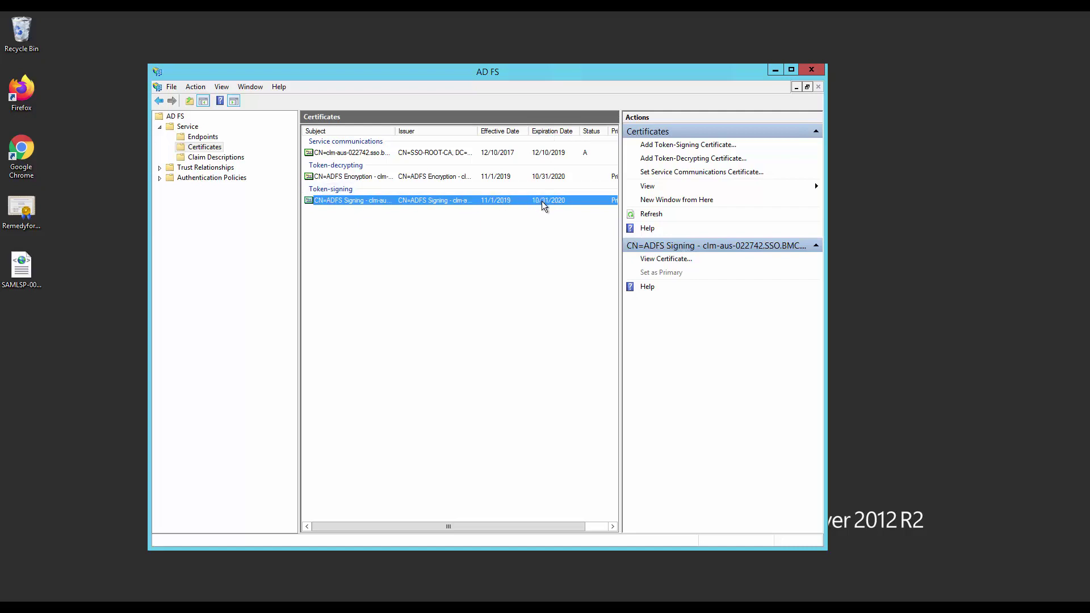
left_click_drag(478, 131, 495, 131)
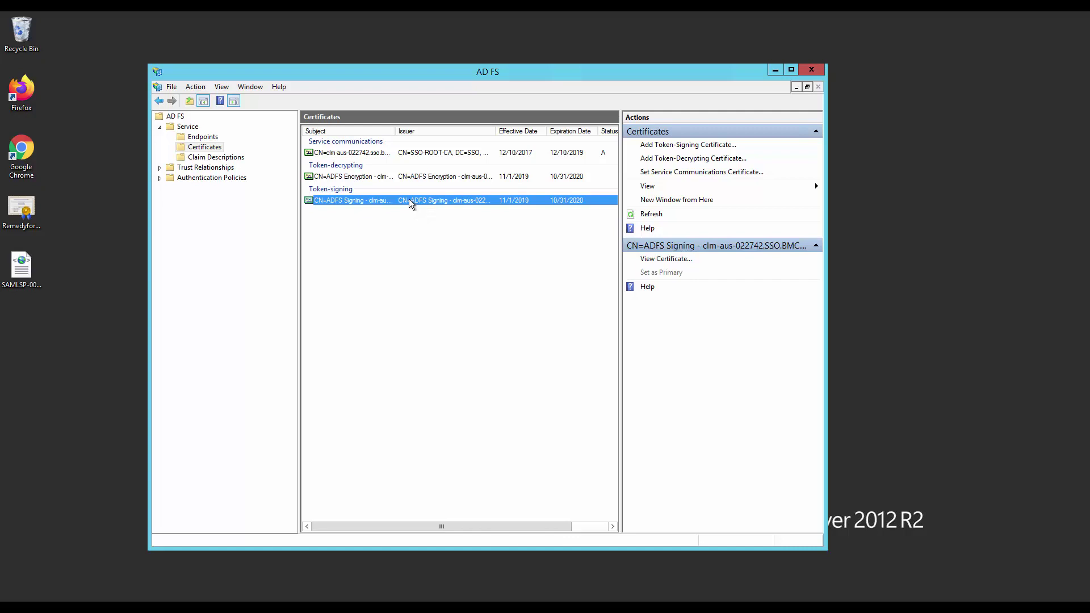
Export the ADFS Signing certificate as a DER-encoded X.509 file named 'The Cert.cer'.
right_click(365, 205)
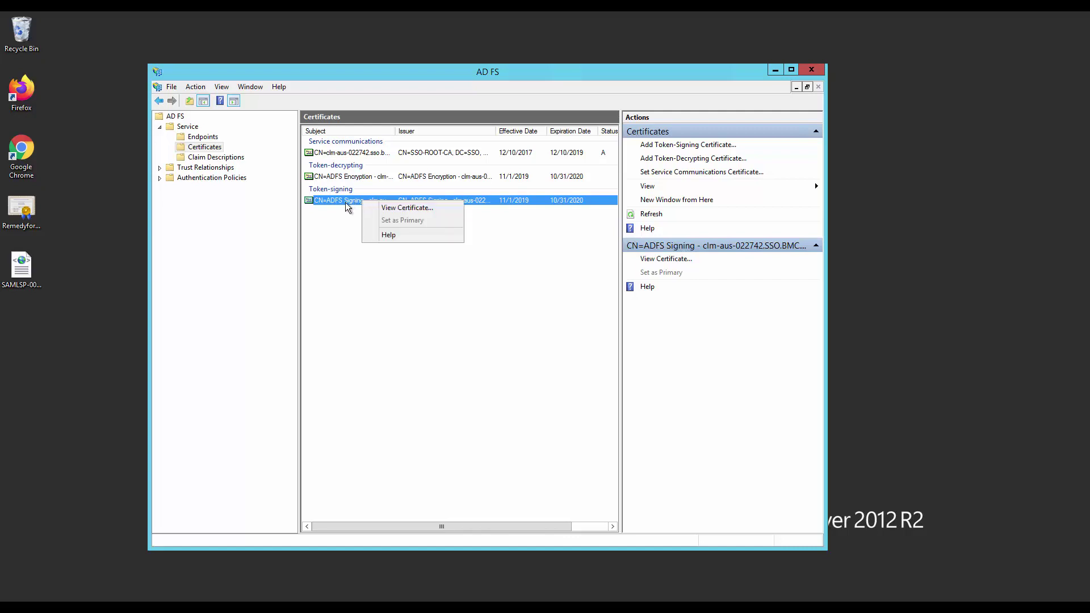
double_click(348, 207)
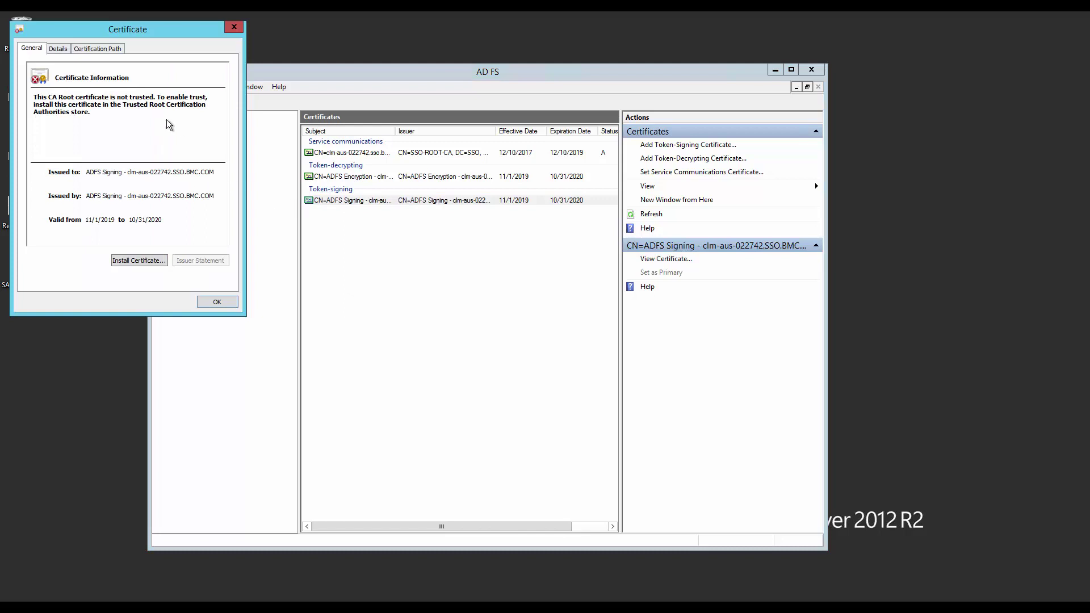
left_click(58, 50)
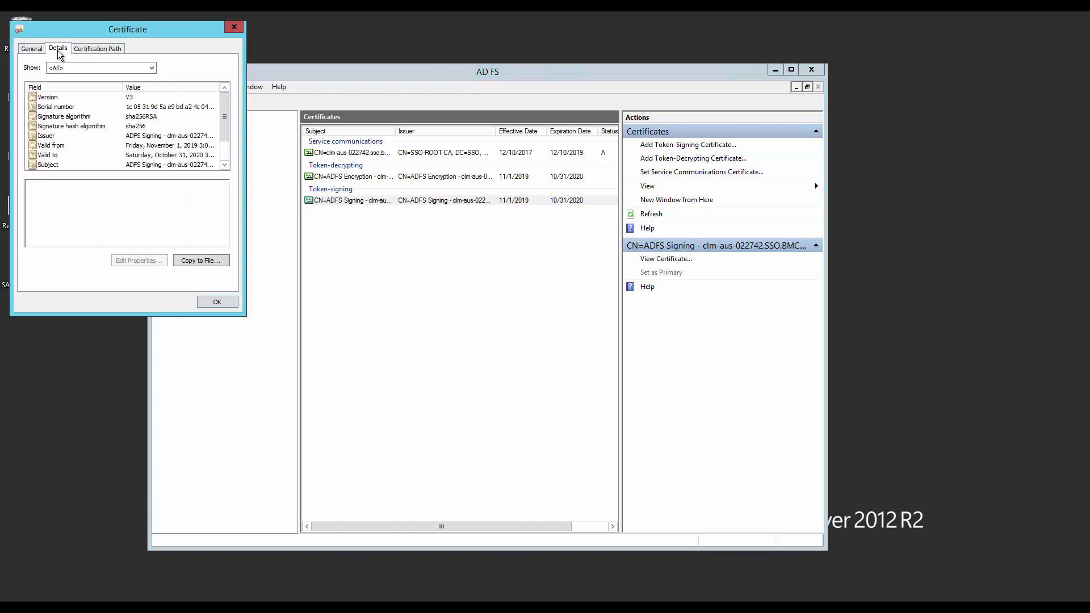
left_click(186, 264)
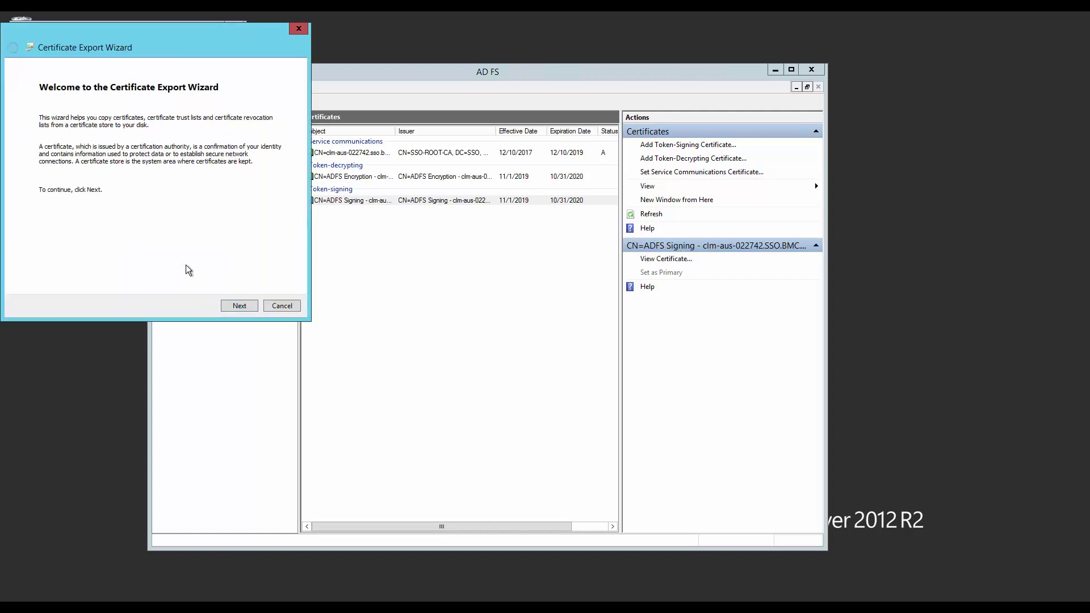
left_click(235, 307)
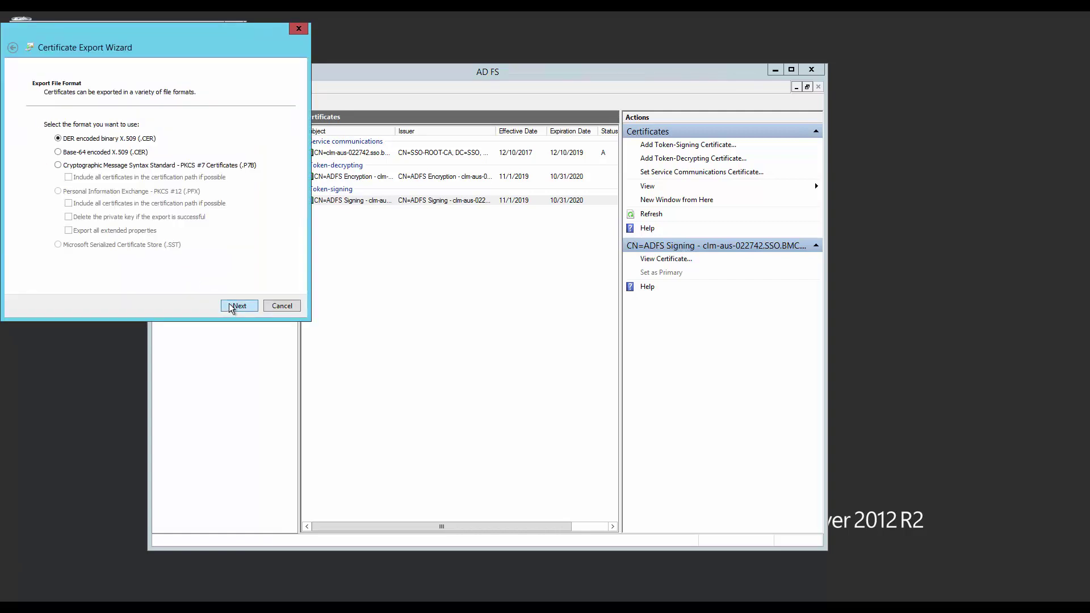
left_click(233, 307)
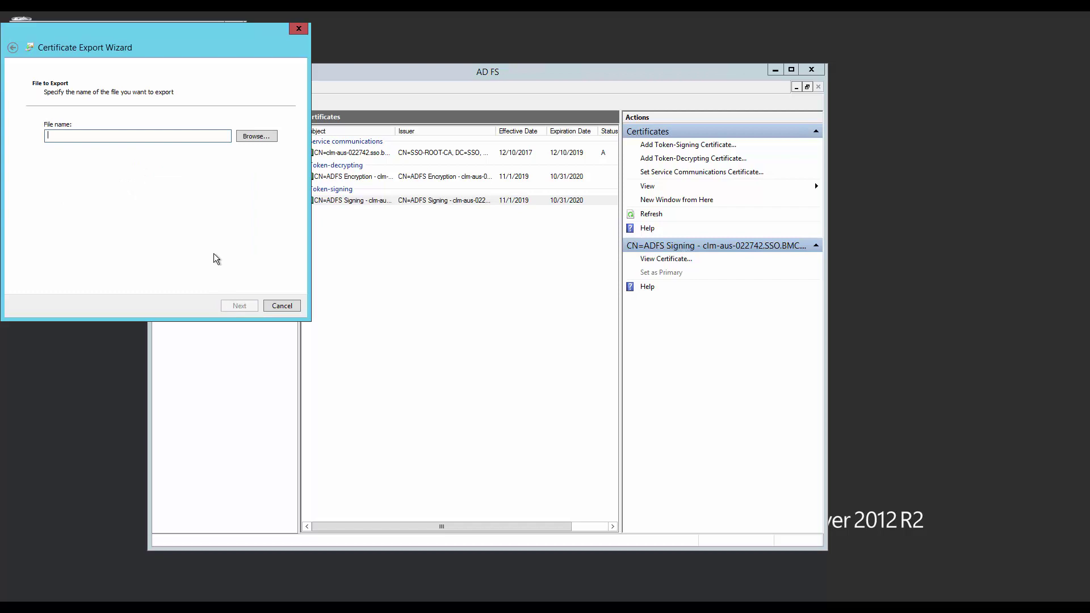
type("CE")
key("BackSpace")
key("BackSpace")
type("The Cert")
key("Return")
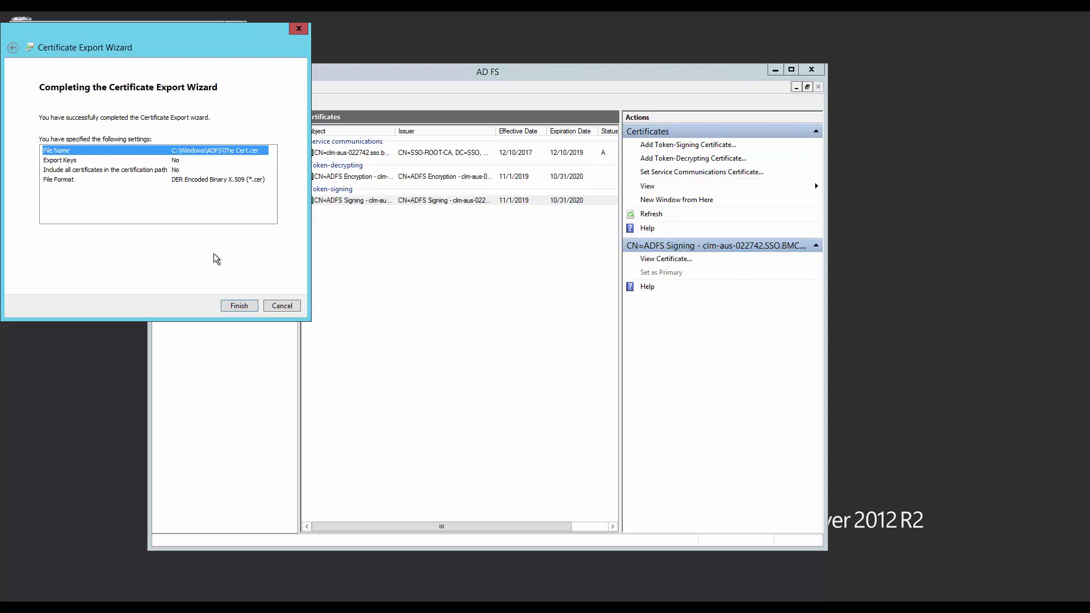
key("Return")
left_click(582, 353)
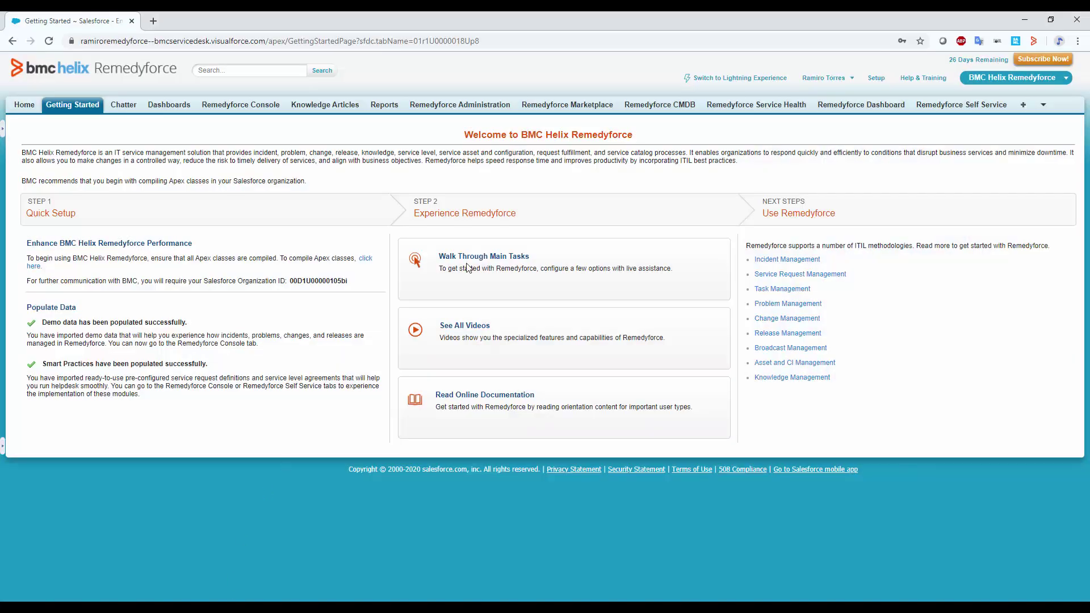
Open the My Domain page from Salesforce Setup's quick search.
left_click(876, 79)
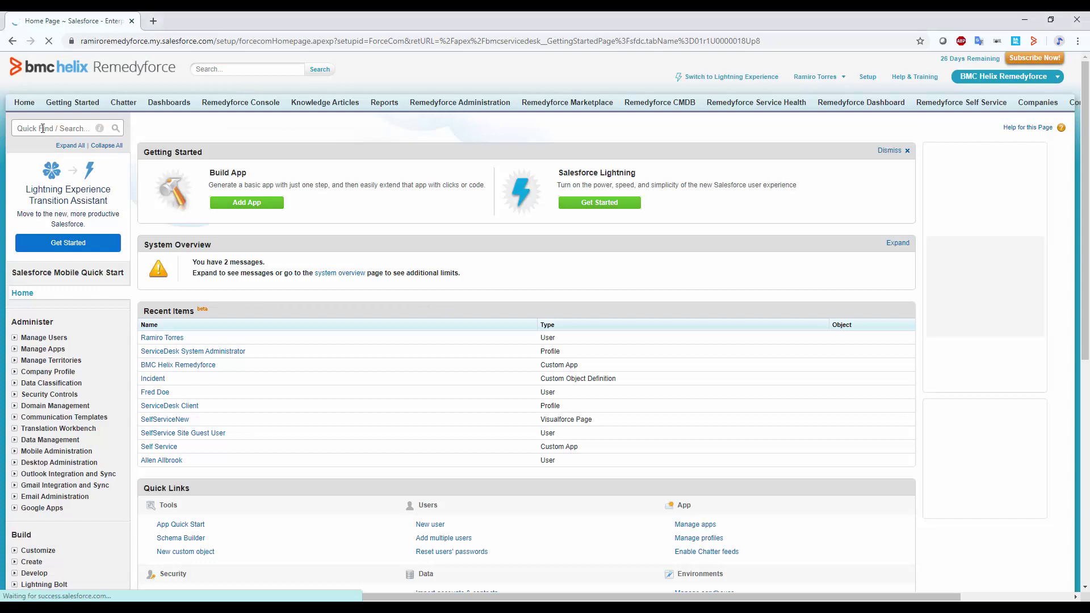
left_click(42, 128)
type("My D")
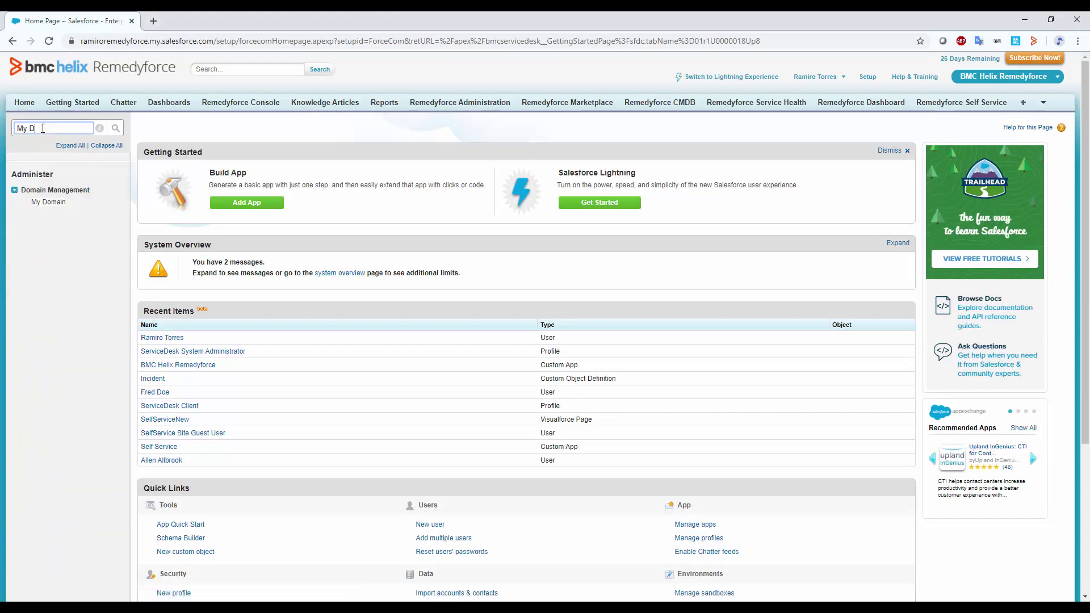
type("omaoin")
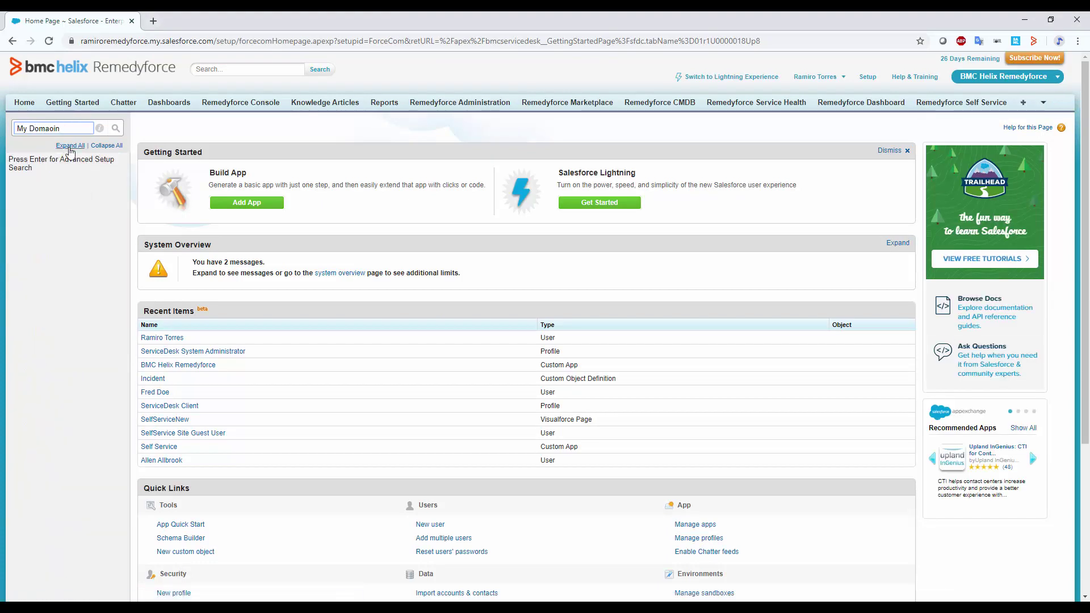
key("BackSpace")
key("BackSpace")
key("BackSpace")
type("in")
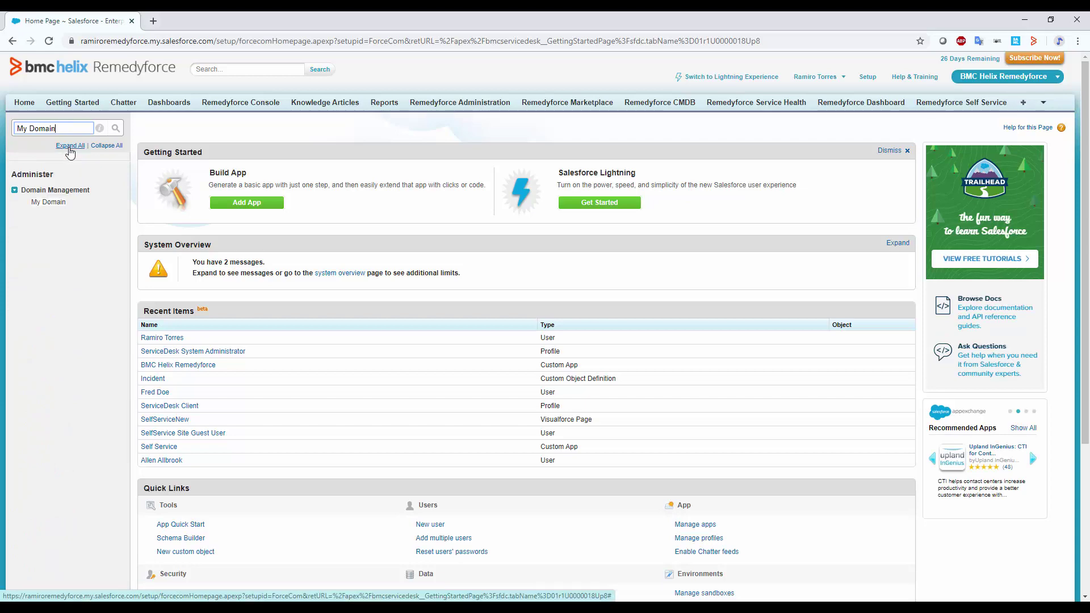
left_click(48, 202)
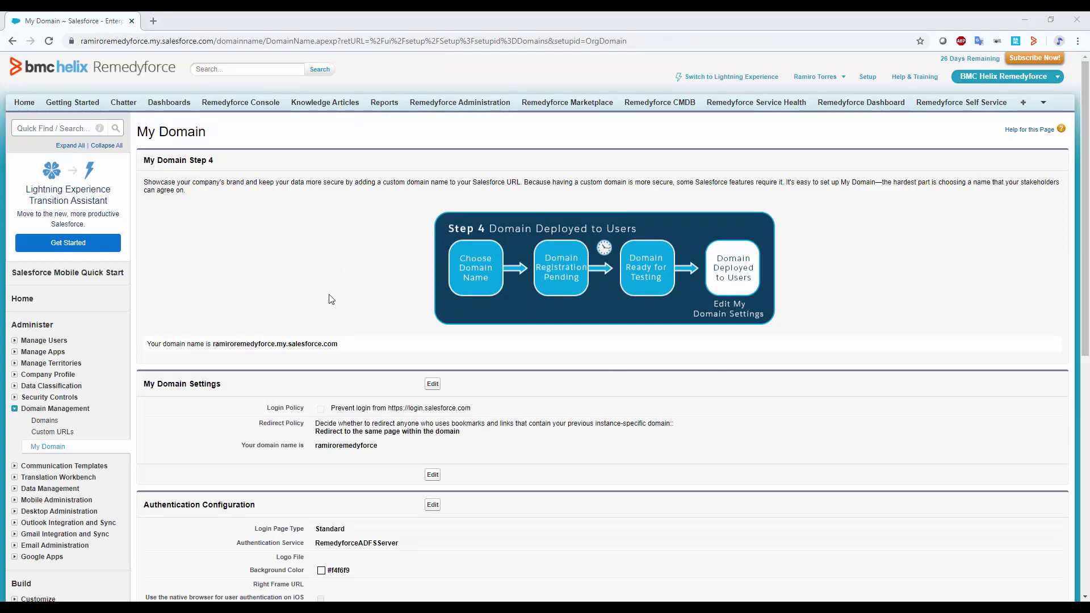
Copy the org's domain name and return to the top of the My Domain page.
scroll(372, 309, "down", 2)
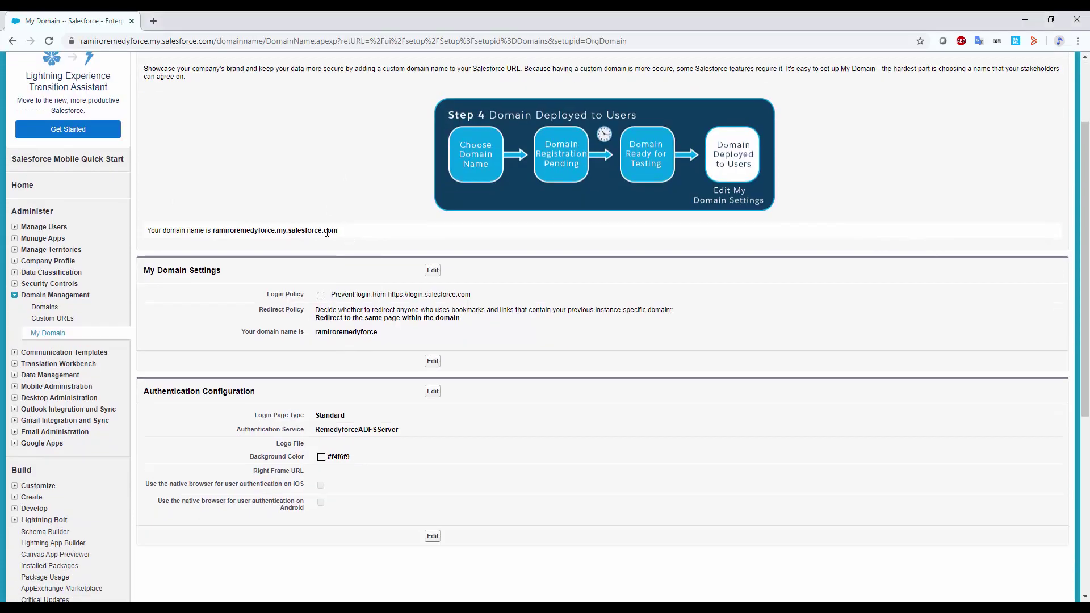
left_click_drag(339, 231, 215, 230)
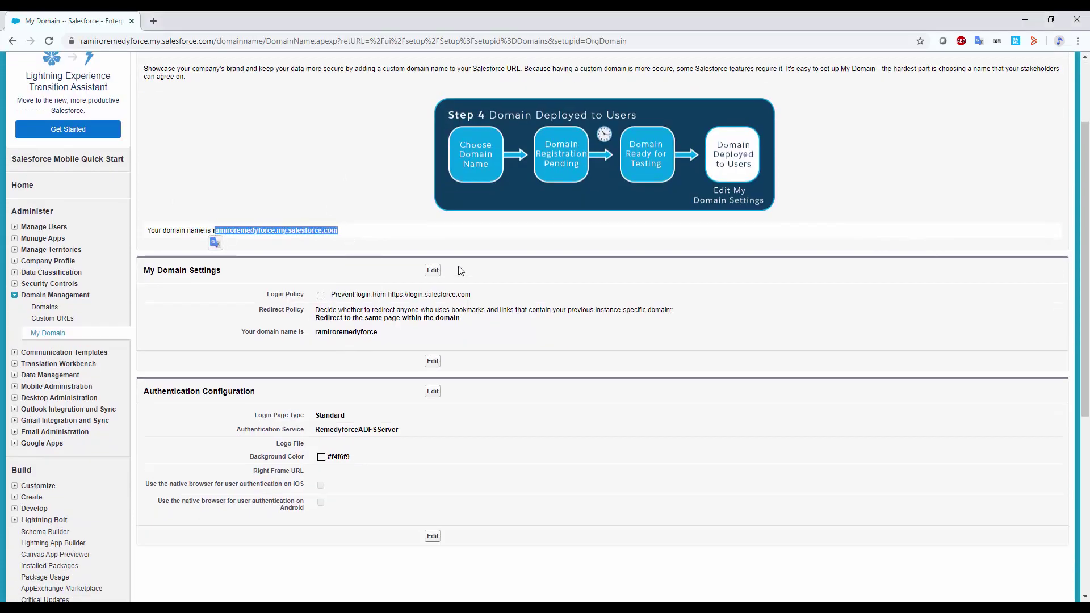
scroll(327, 227, "up", 2)
left_click(336, 318)
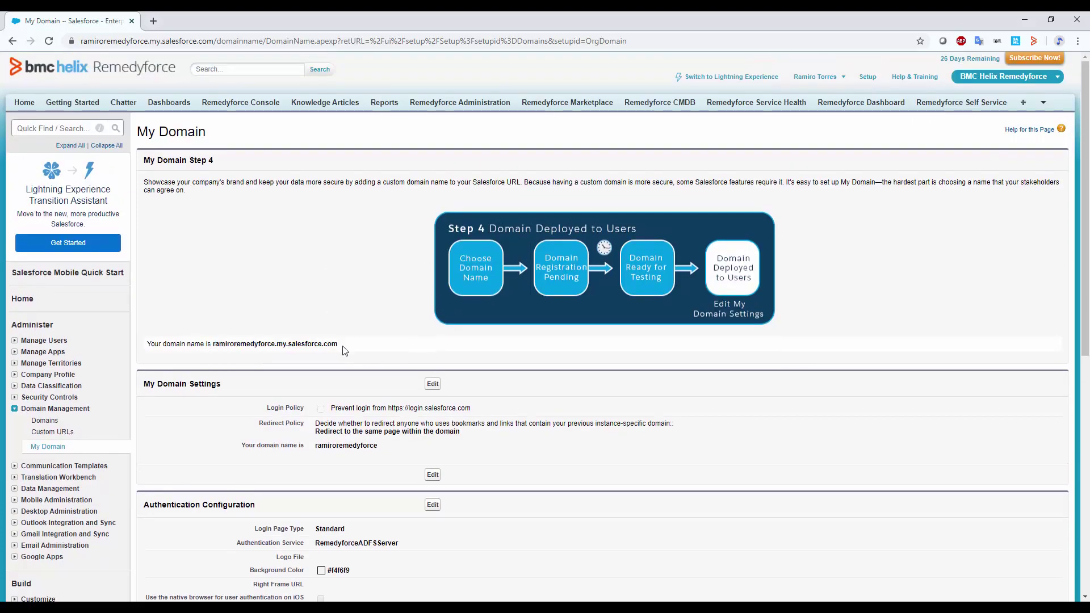
Create a self-signed certificate labelled TestCert in Certificate and Key Management.
left_click(54, 129)
type("certificate")
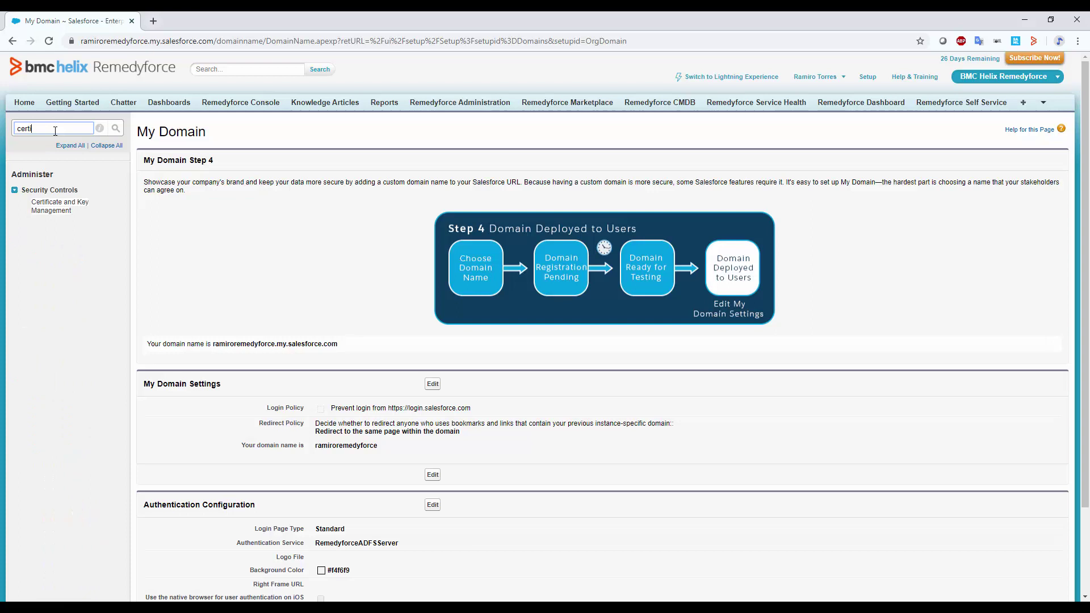
left_click(61, 209)
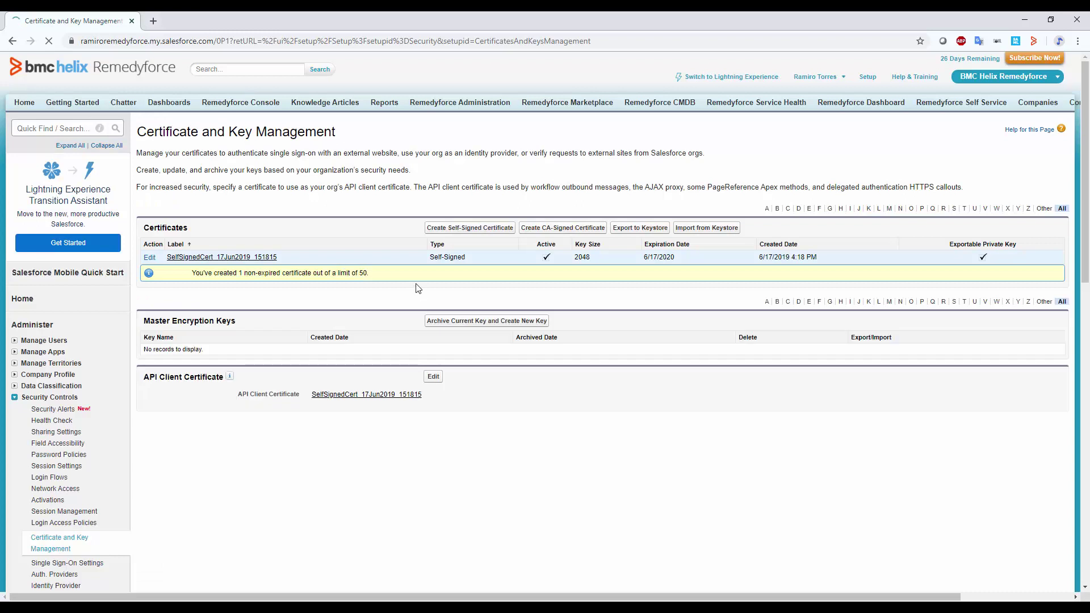
left_click(459, 232)
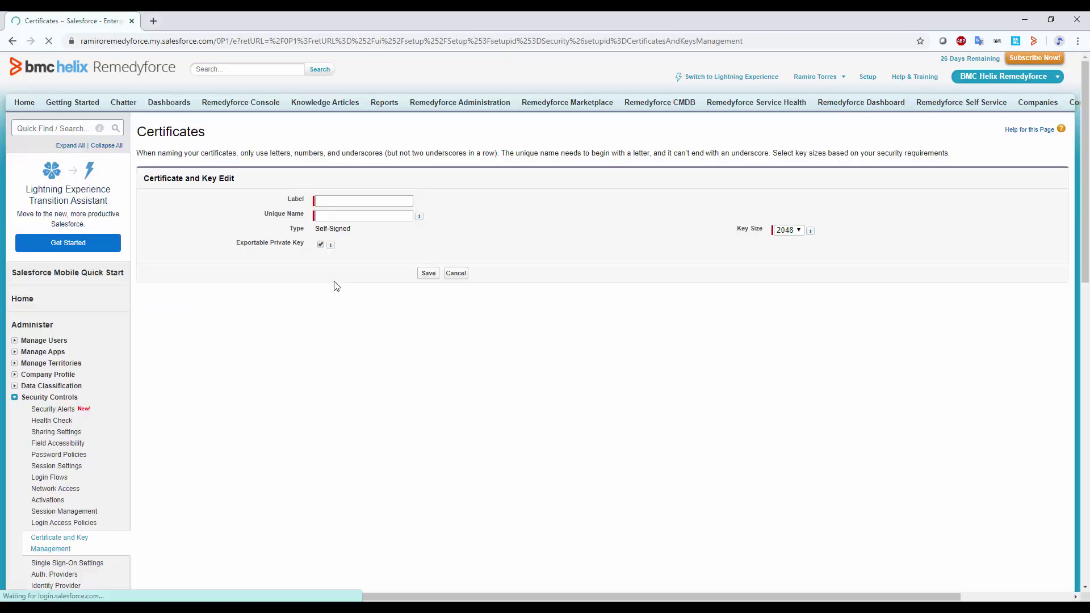
left_click(367, 206)
type("Test")
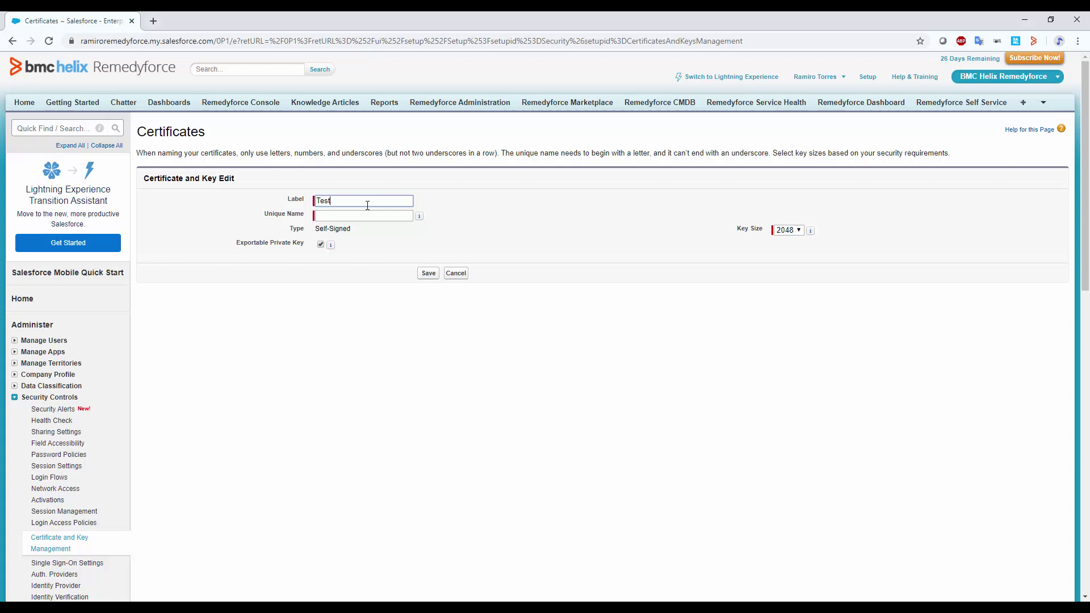
type("Cert")
key("Tab")
left_click(429, 274)
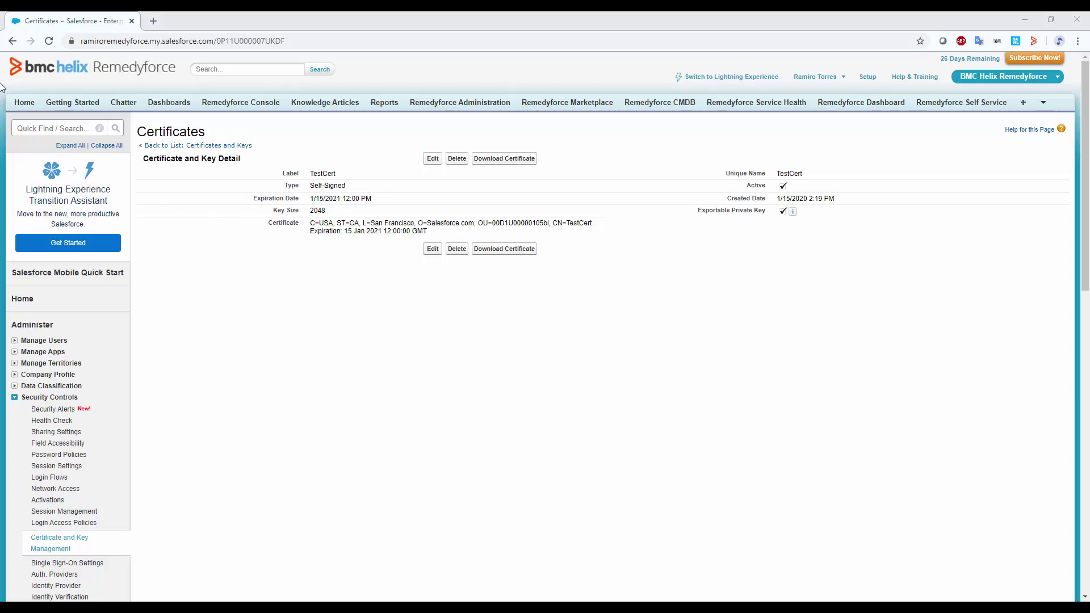
left_click(29, 127)
Start a new SAML single sign-on configuration named RemedyforceADFS.
type("Single")
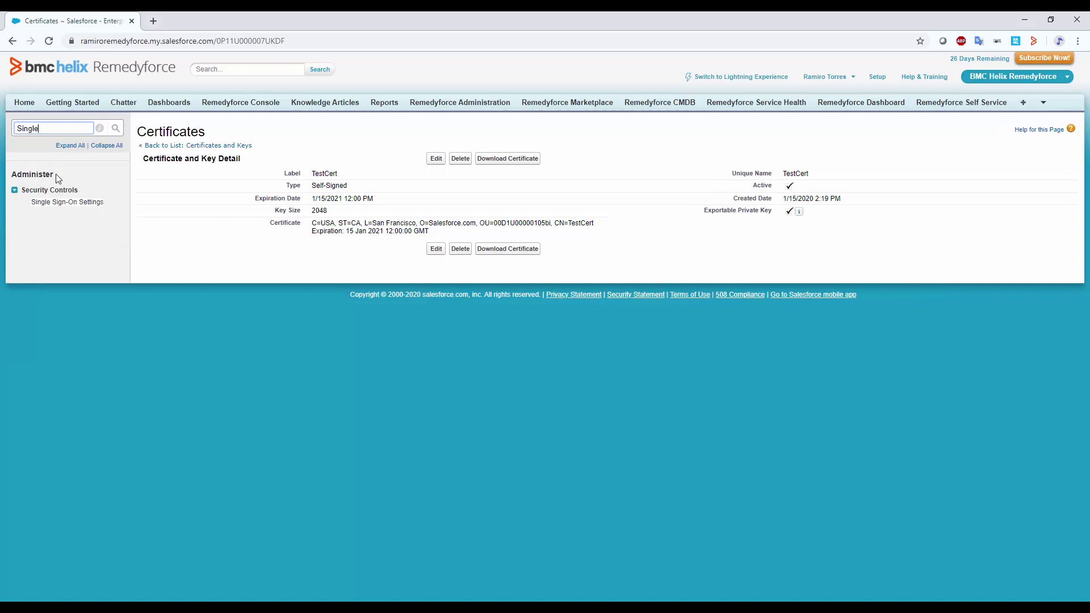
left_click(64, 205)
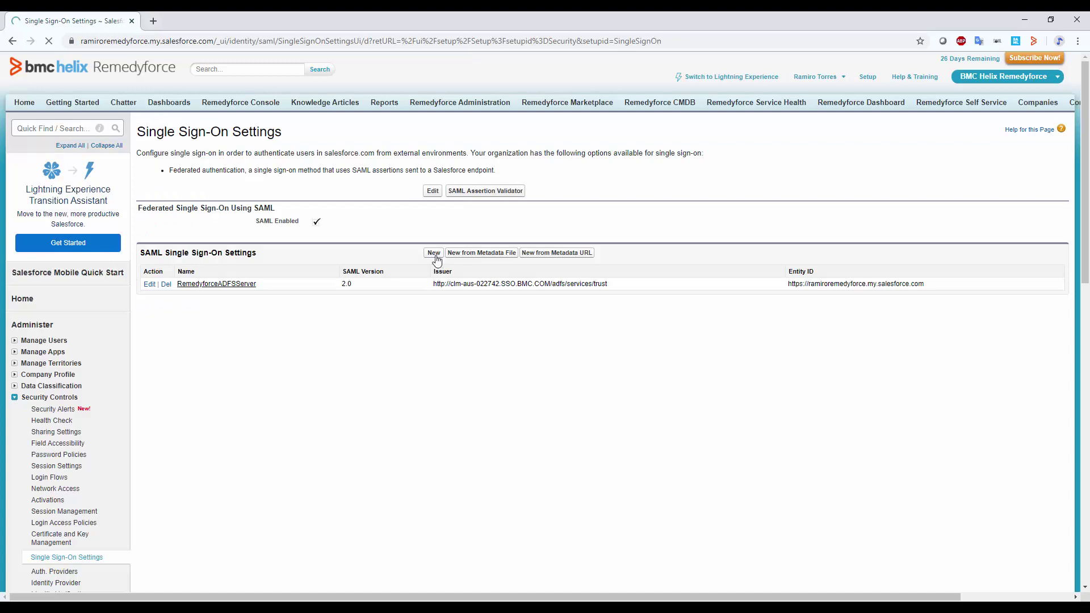
left_click(435, 254)
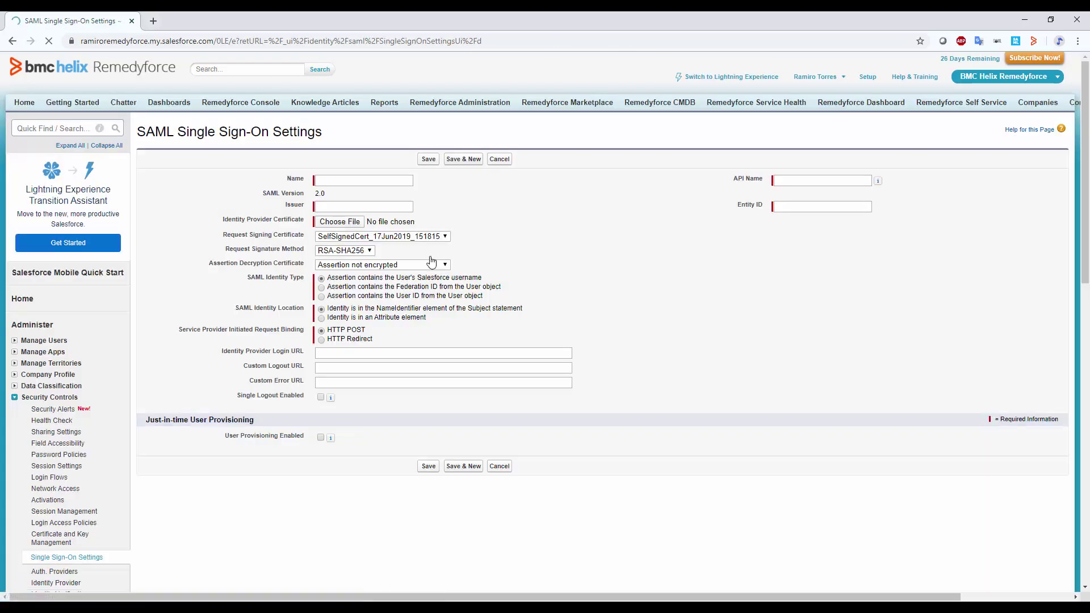
left_click(351, 182)
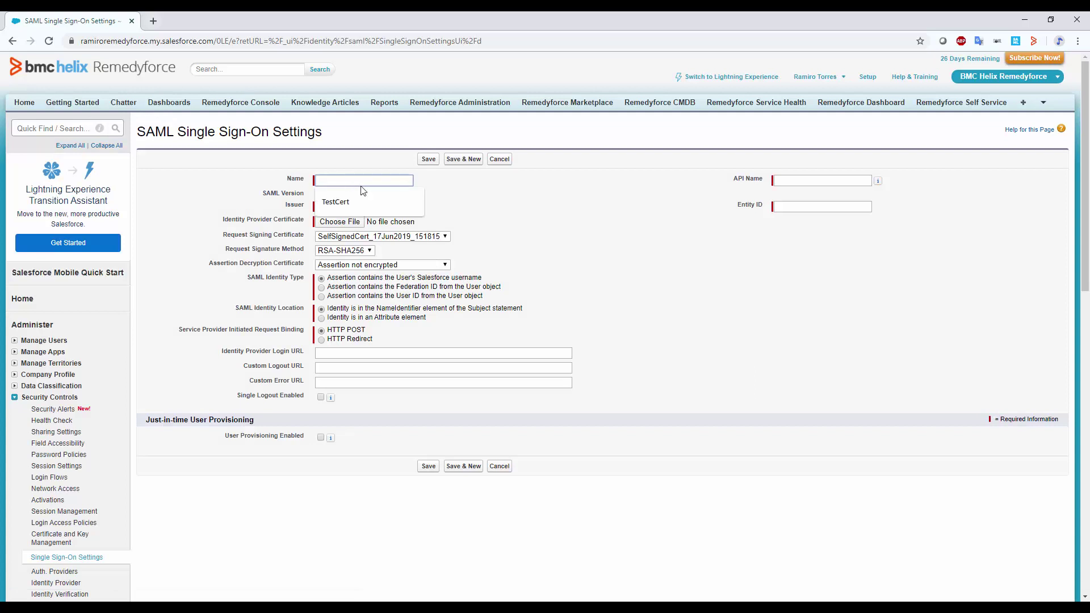
type("Remedyforce")
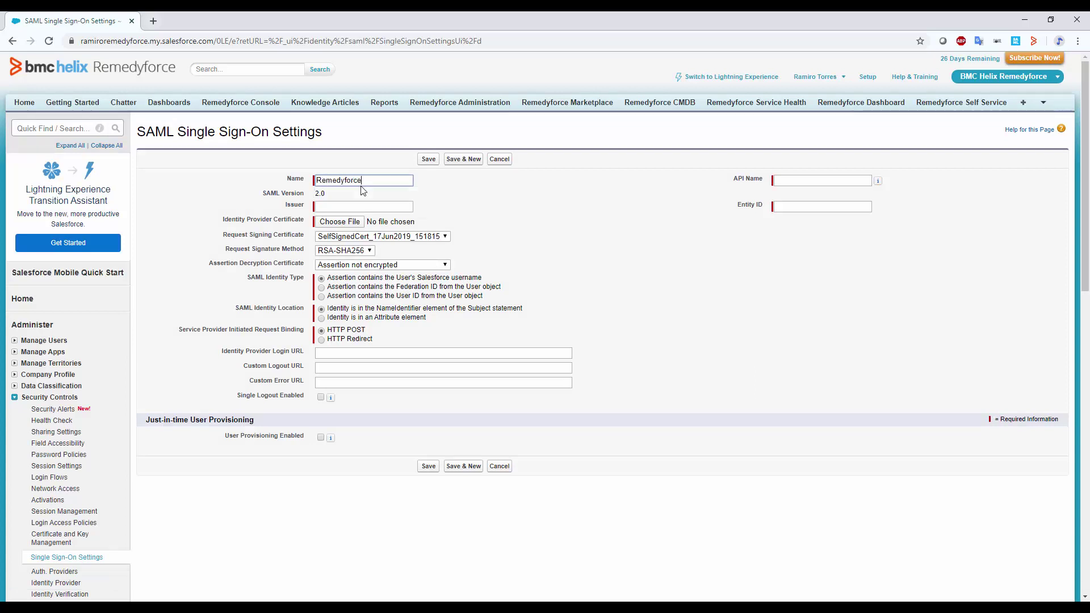
type("ADFS")
key("ctrl+a")
key("Tab")
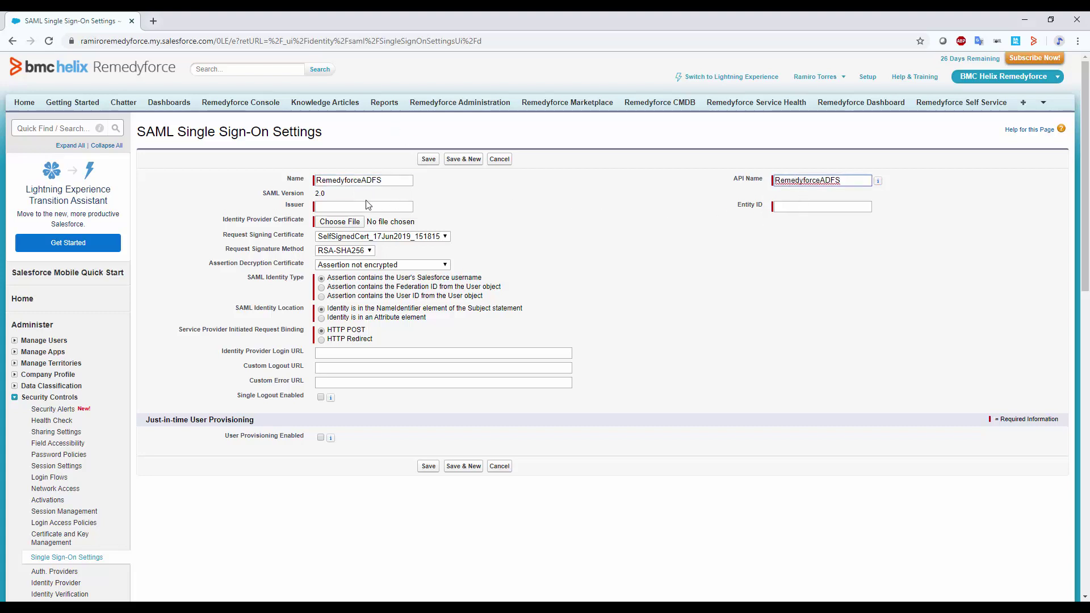
Paste the ADFS trust URL into the Issuer field.
left_click(347, 205)
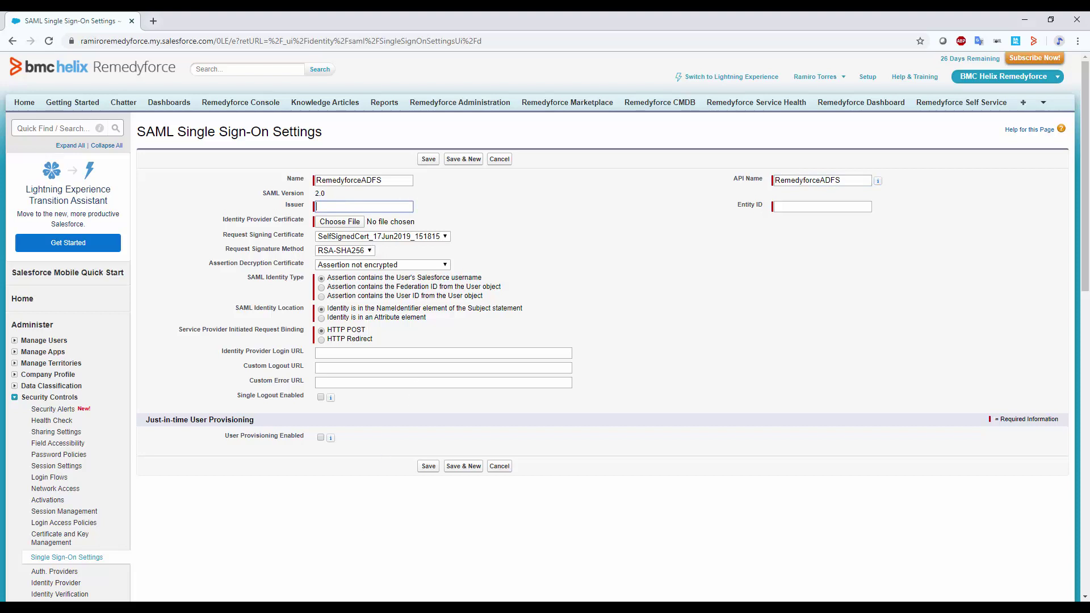
key("alt+Tab")
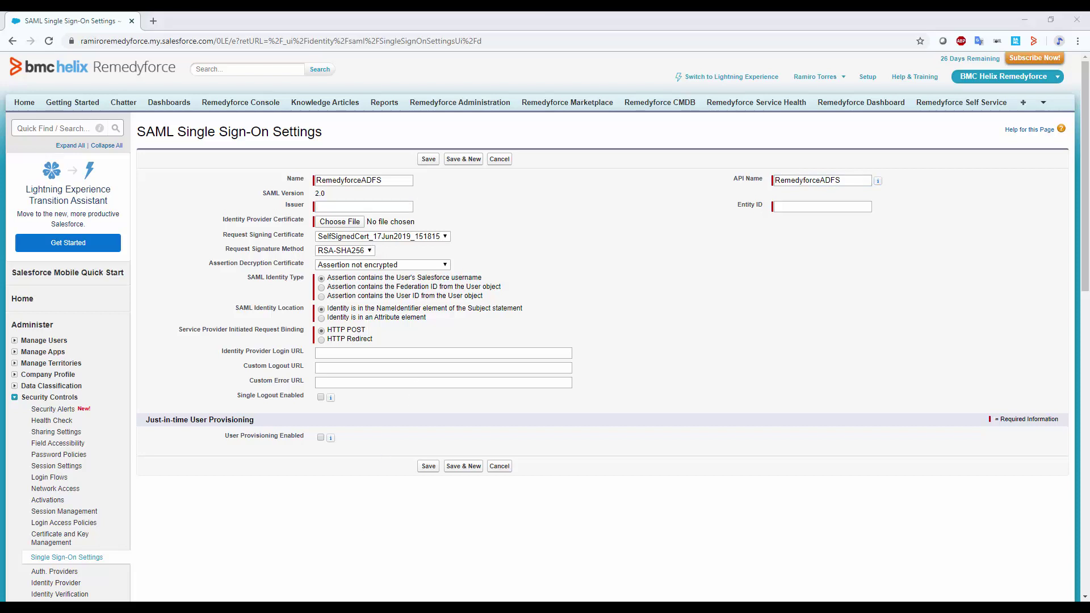
left_click(377, 206)
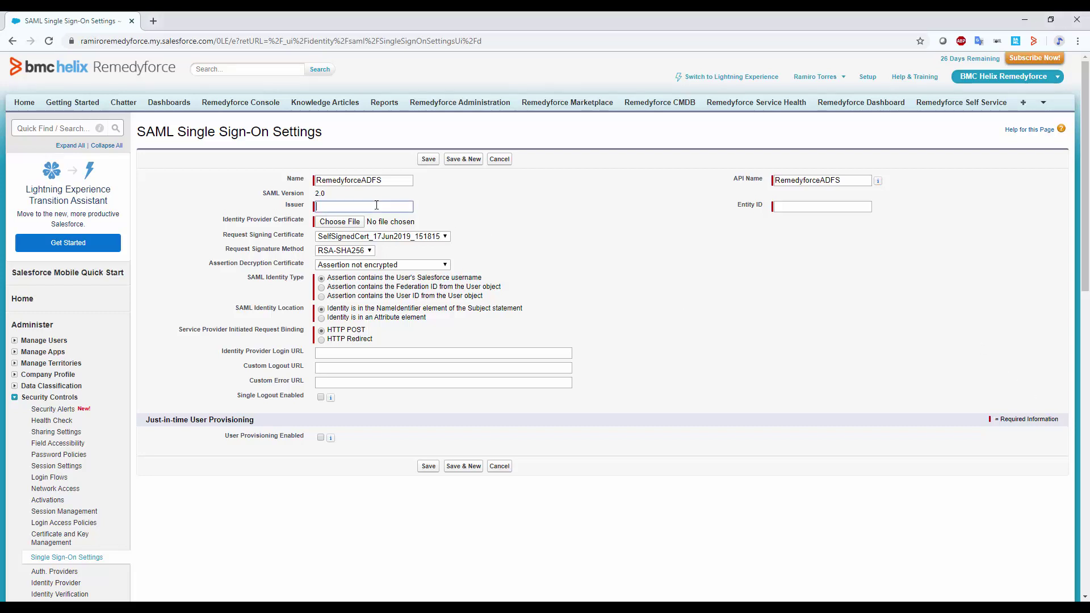
key("ctrl+v")
left_click_drag(377, 206, 278, 211)
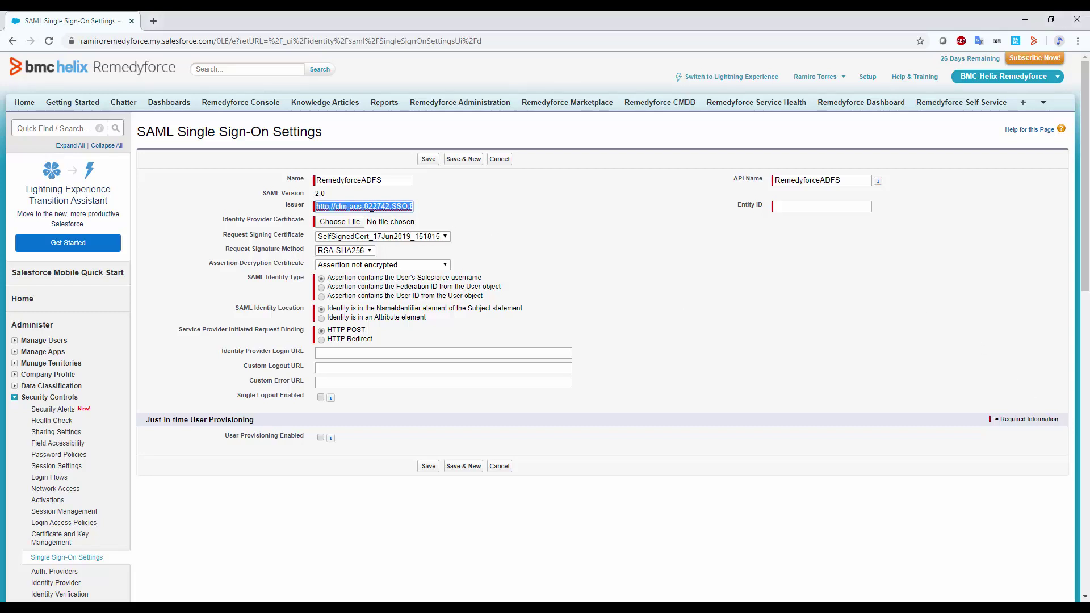
key("Home")
Copy the org's https site address and paste it as the Entity ID.
left_click(162, 41)
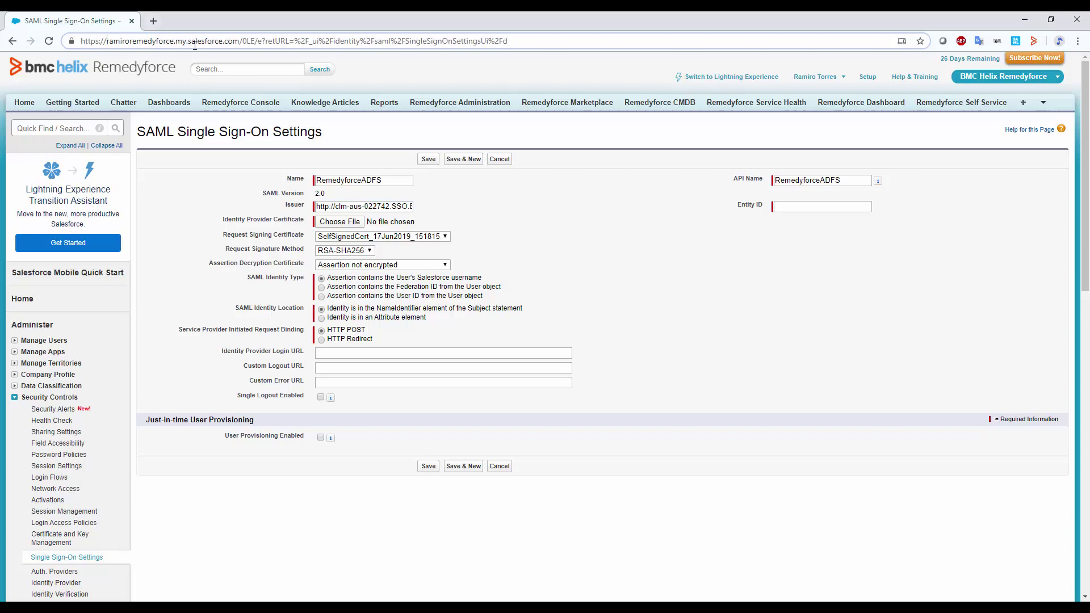
double_click(133, 41)
left_click(237, 41)
left_click_drag(237, 41, 80, 41)
key("ctrl+c")
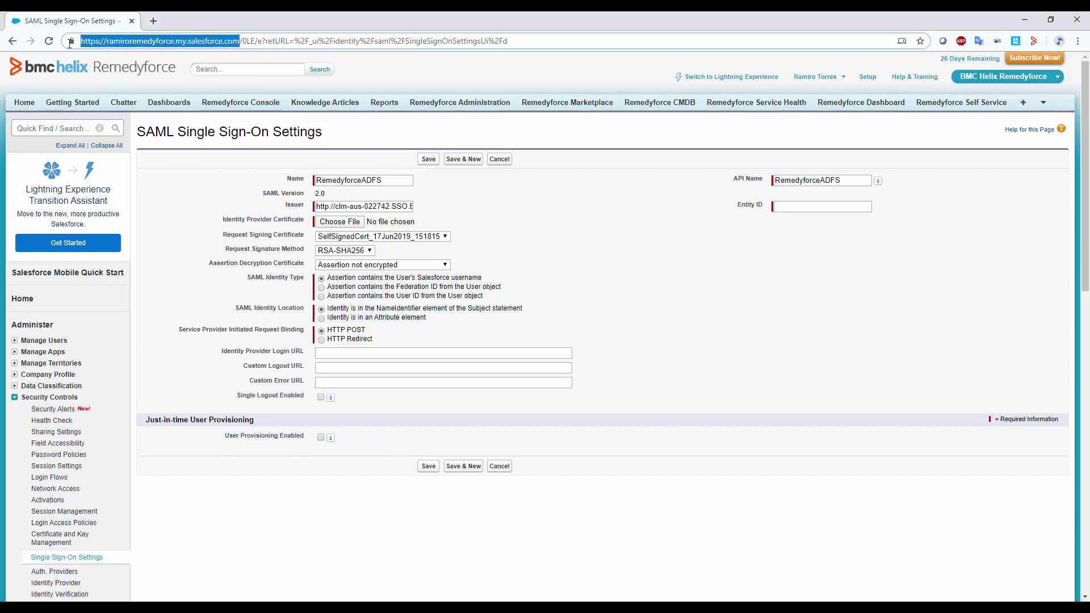
left_click(831, 208)
key("ctrl+v")
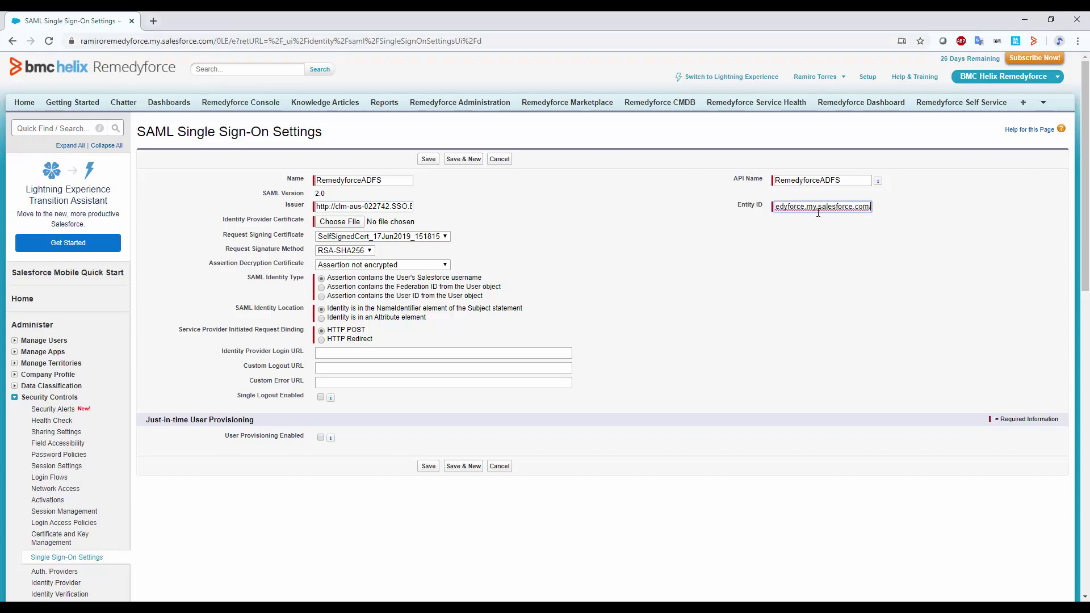
Attach RemedyforceADFSCert.cer from the Desktop as the identity provider certificate.
left_click(344, 222)
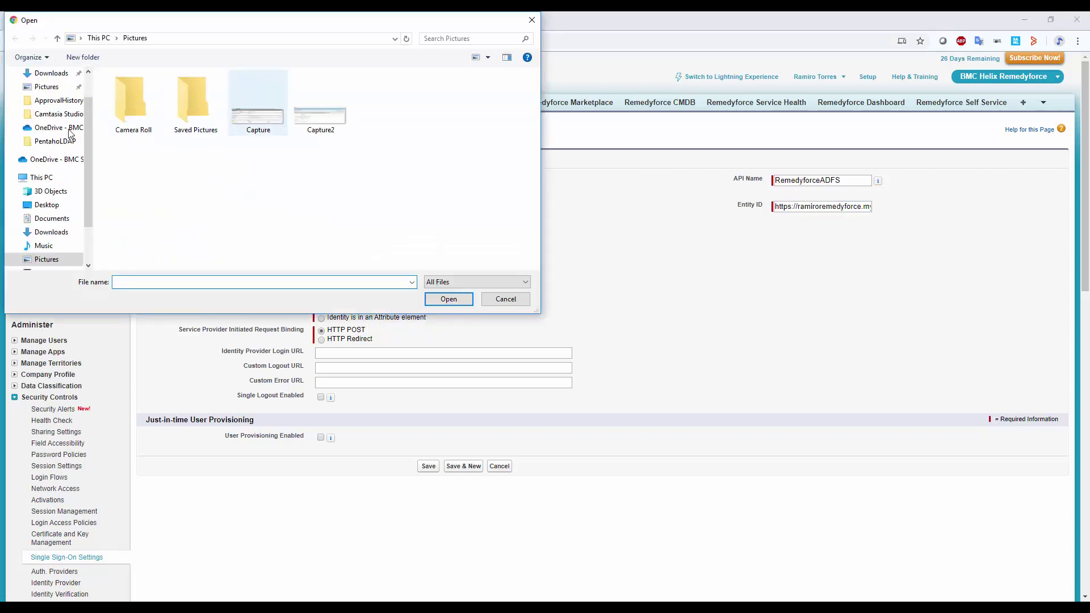
left_click(47, 208)
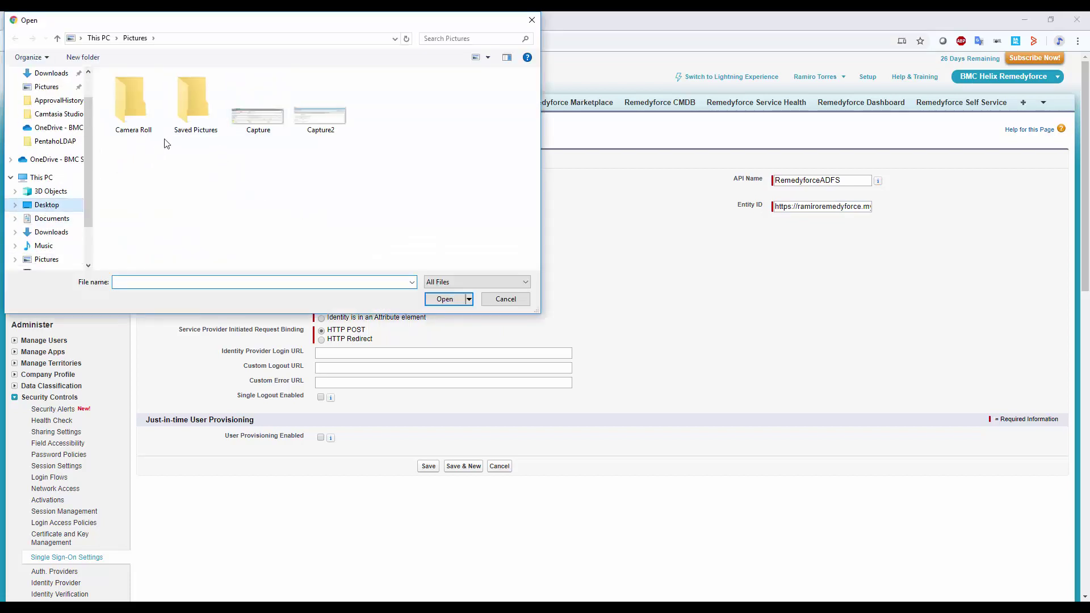
double_click(195, 115)
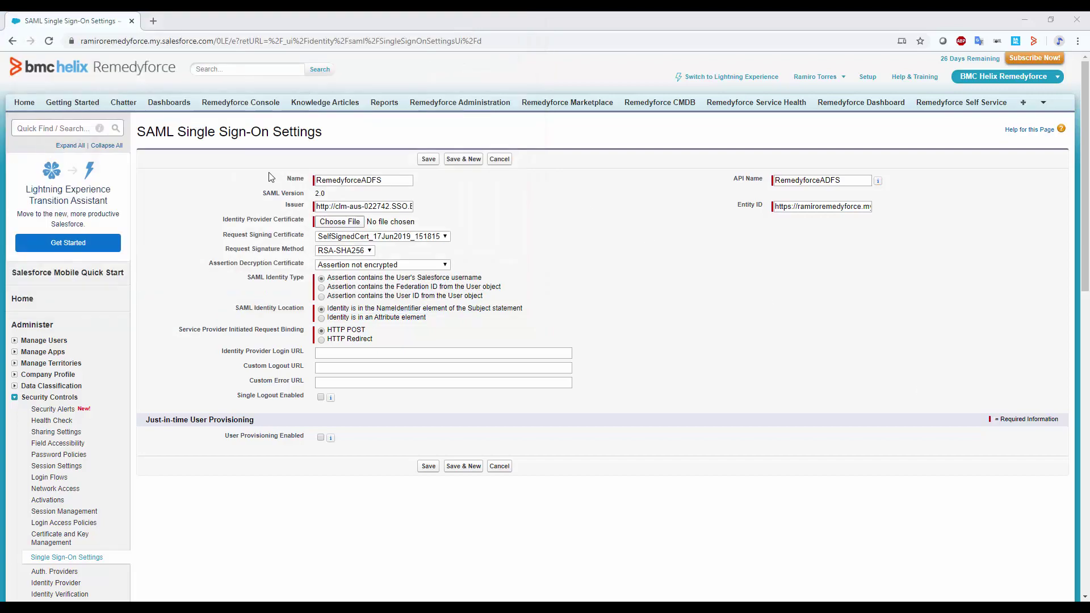
Sign requests with TestCert and identify users by Federation ID.
left_click(414, 237)
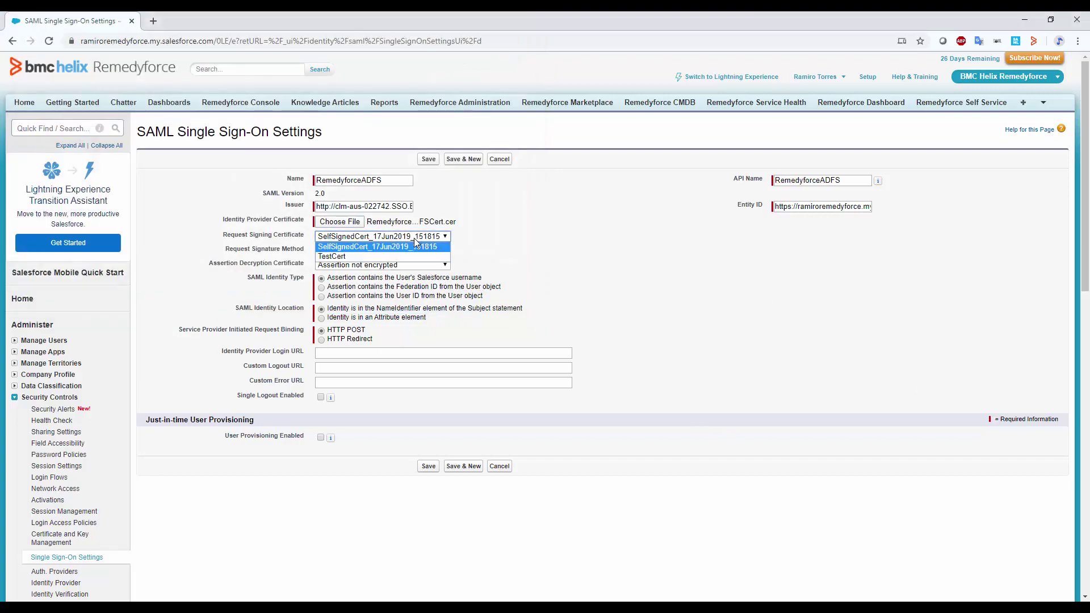
left_click(333, 257)
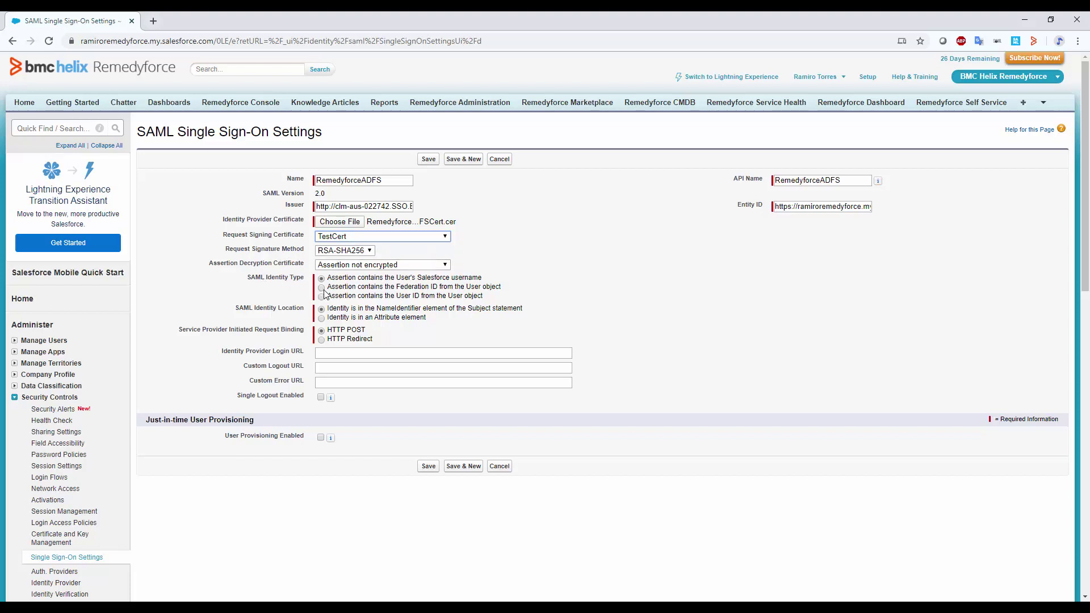
left_click(322, 288)
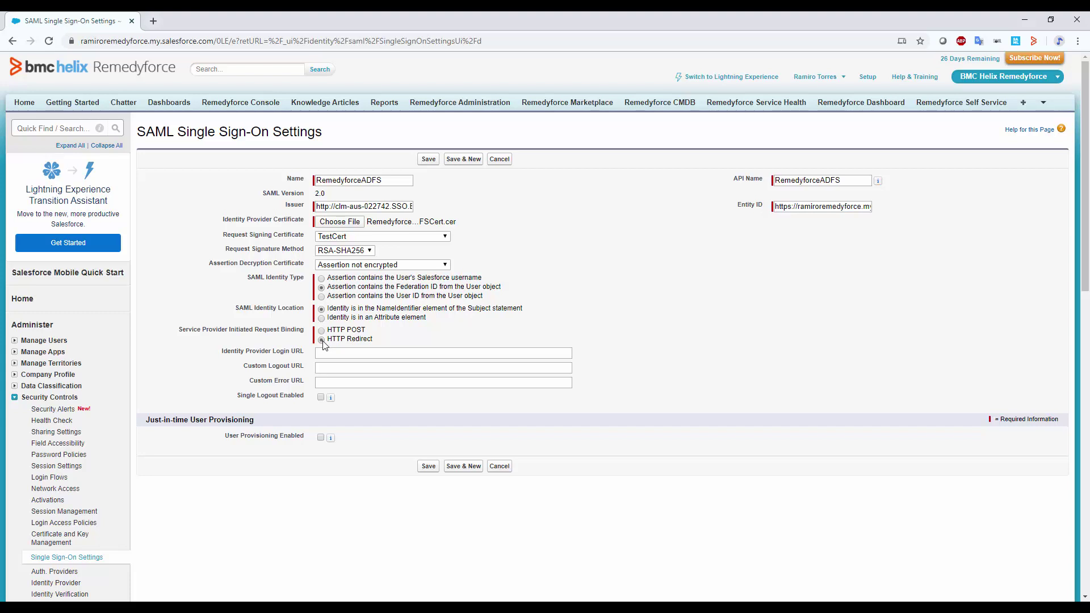
left_click(327, 352)
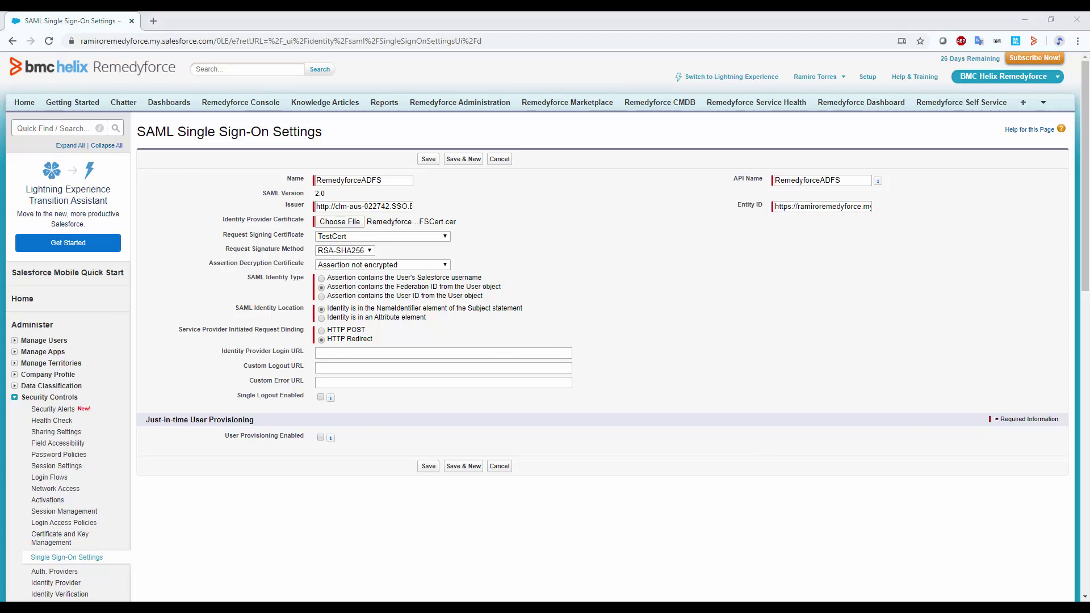
Set the Identity Provider Login URL to the ADFS server's /adfs/ls/idpinitiatedSignon.aspx address.
left_click(339, 352)
type("https://yourserver.com/adfs/ls/idpinitiatedSignon.aspx")
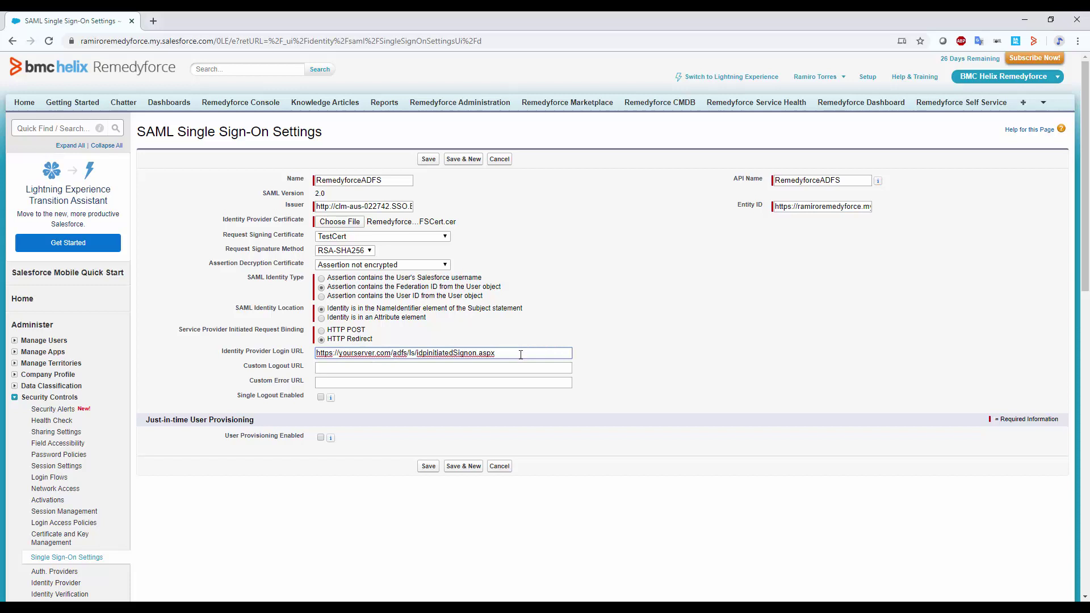
left_click_drag(496, 354, 265, 357)
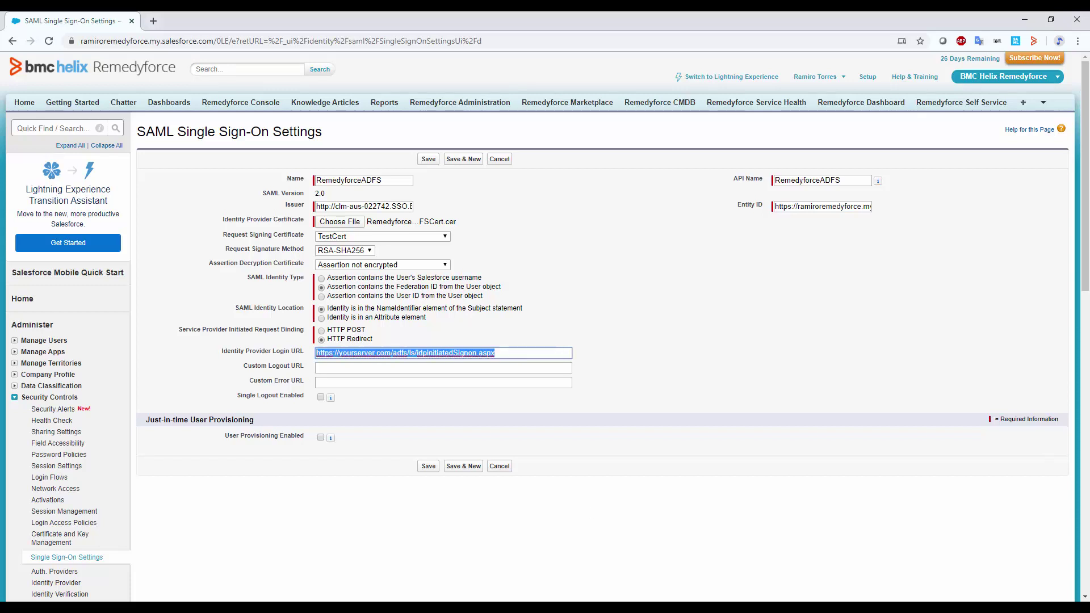
key("alt+Tab")
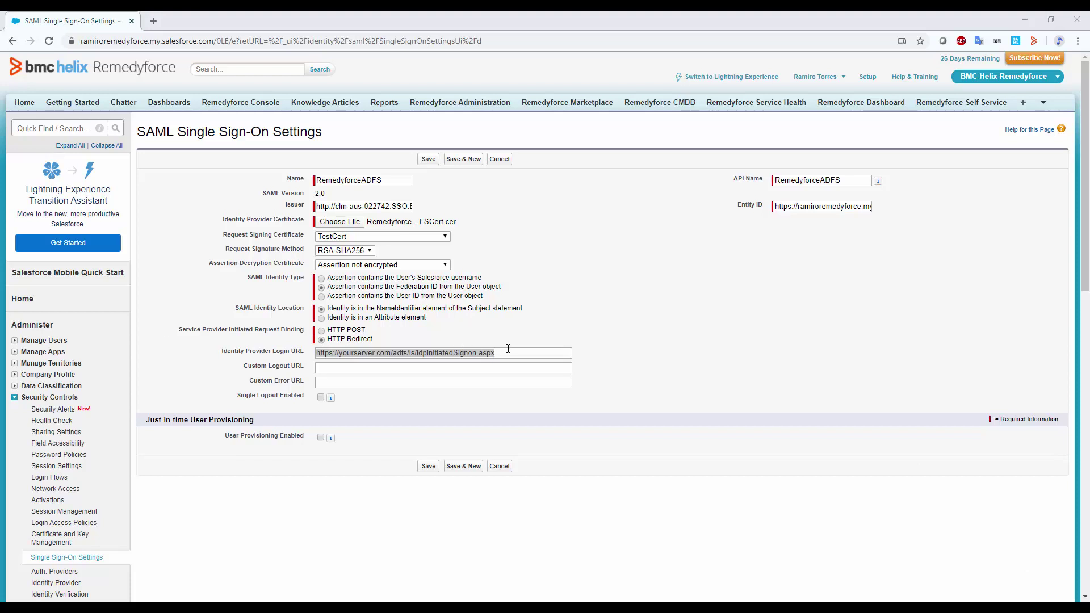
left_click_drag(496, 353, 269, 344)
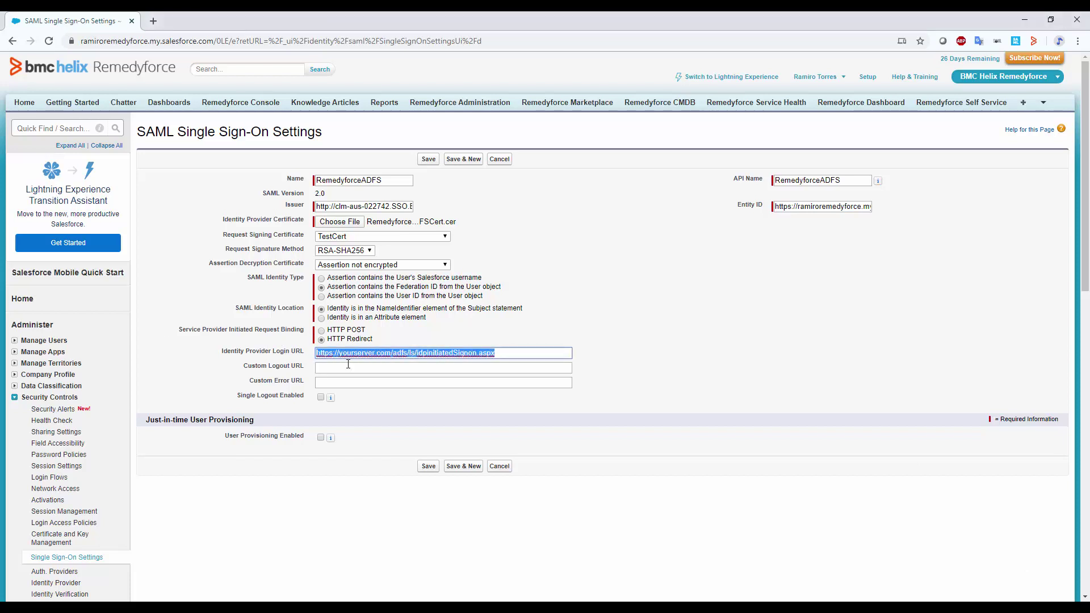
type("https://clm-aus-022742.SSO.BMC.COM/adfs/ls/idpinitiatedSignon.aspx")
left_click(371, 370)
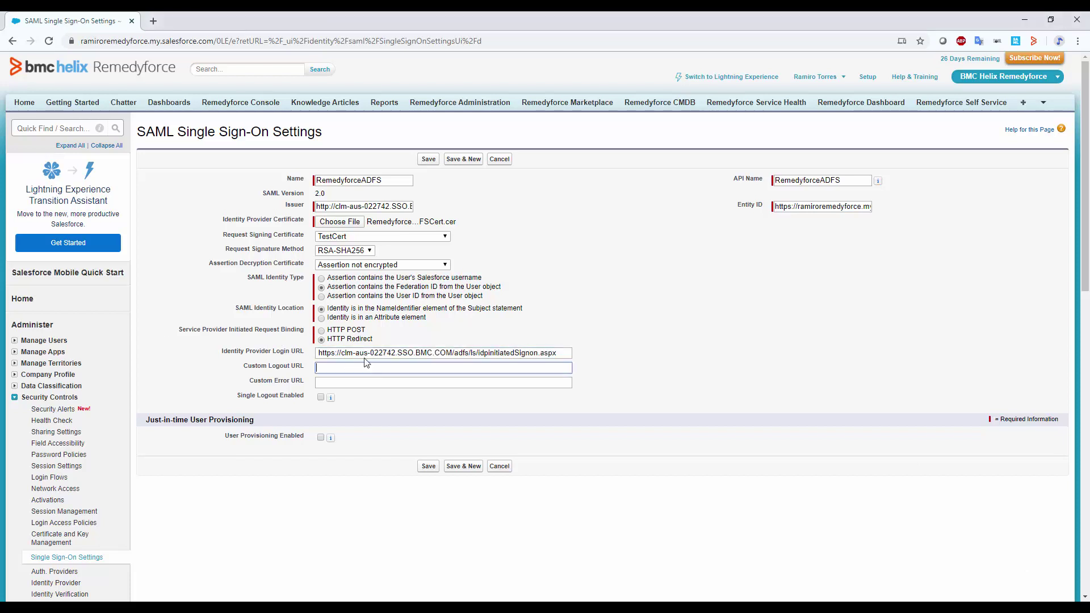
left_click_drag(344, 353, 530, 353)
left_click(567, 356)
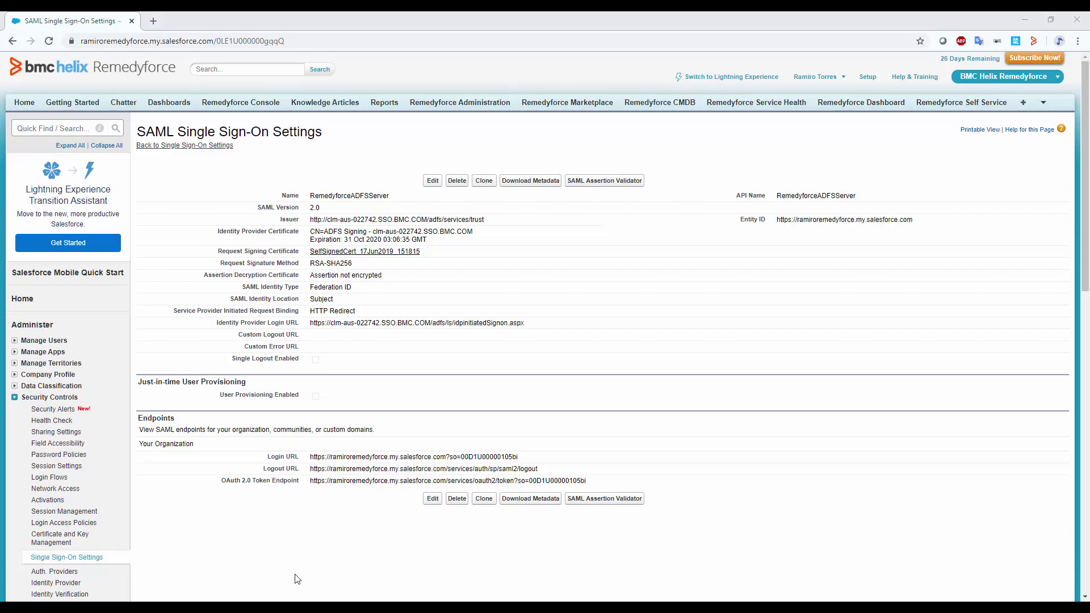
Download the SAMLSP service provider metadata and switch to the Windows Server remote desktop.
left_click(511, 183)
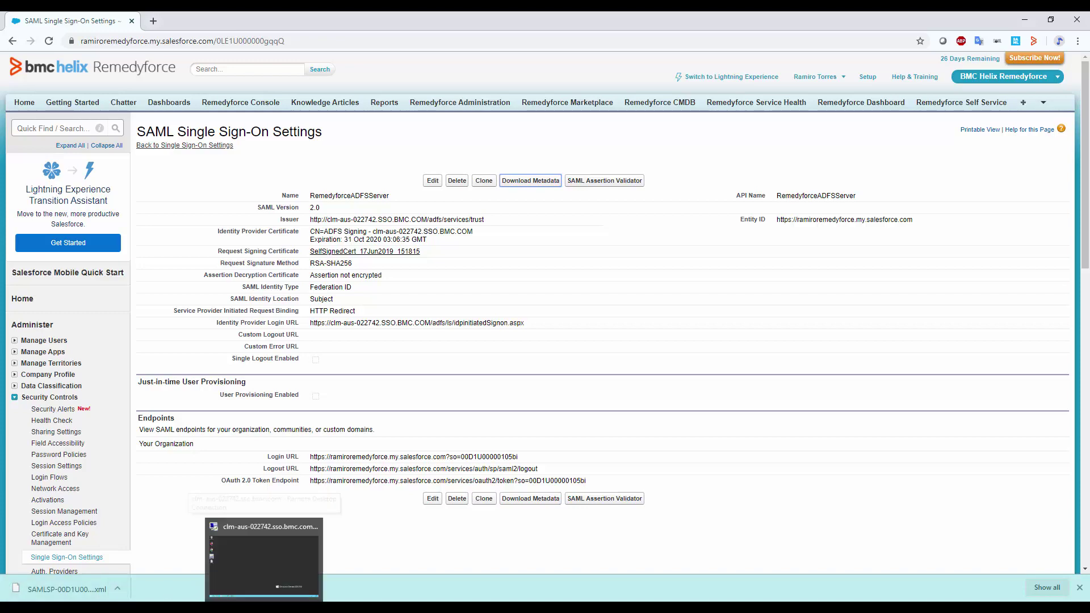
left_click(264, 548)
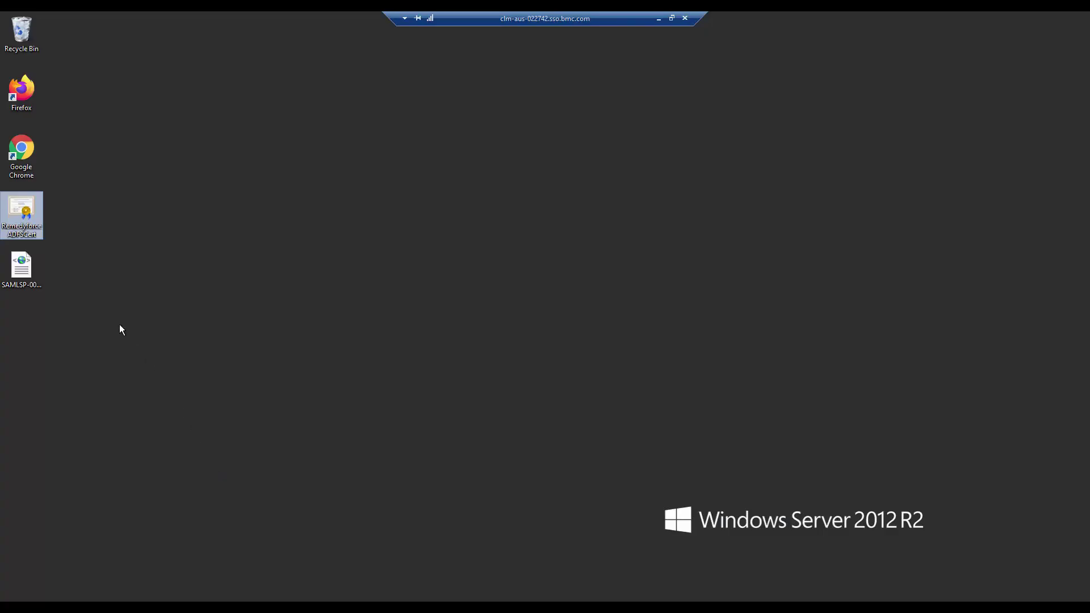
In AD FS Management, expand Trust Relationships and launch Add Relying Party Trust from Relying Party Trusts.
left_click(23, 261)
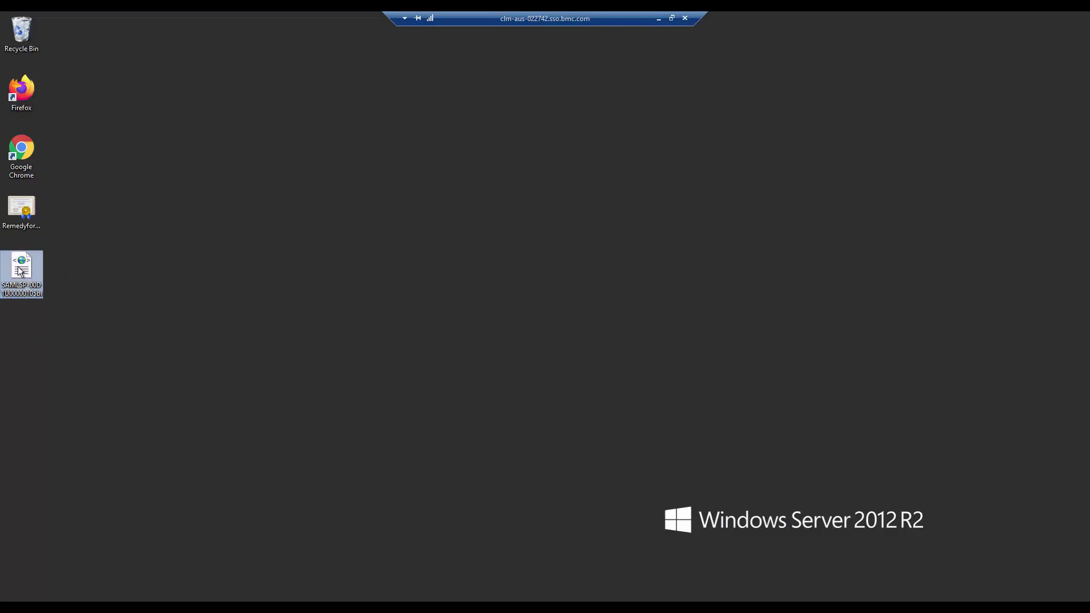
left_click(223, 597)
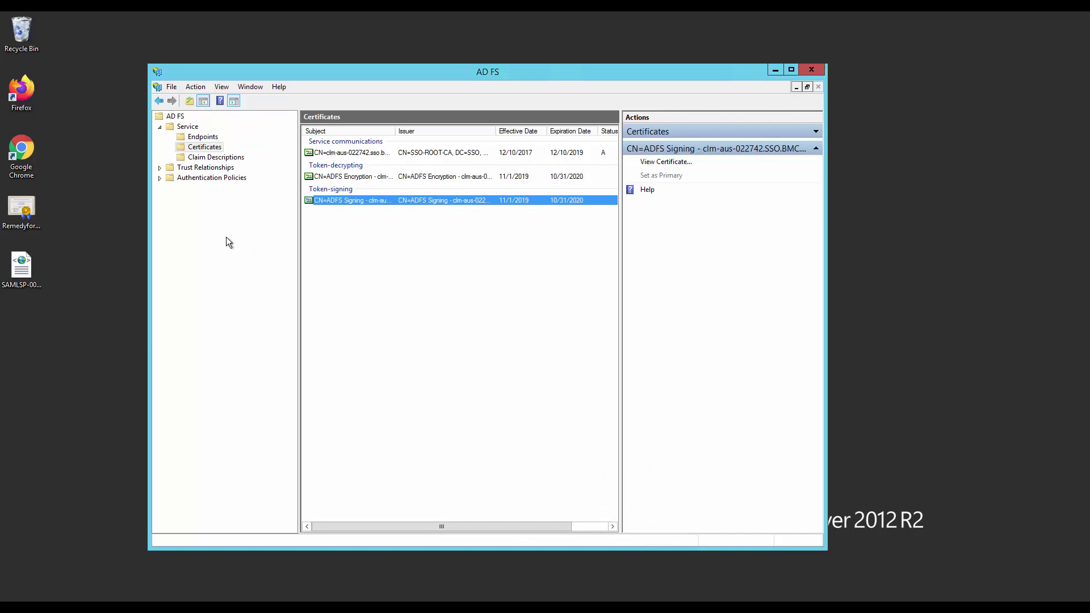
left_click(160, 168)
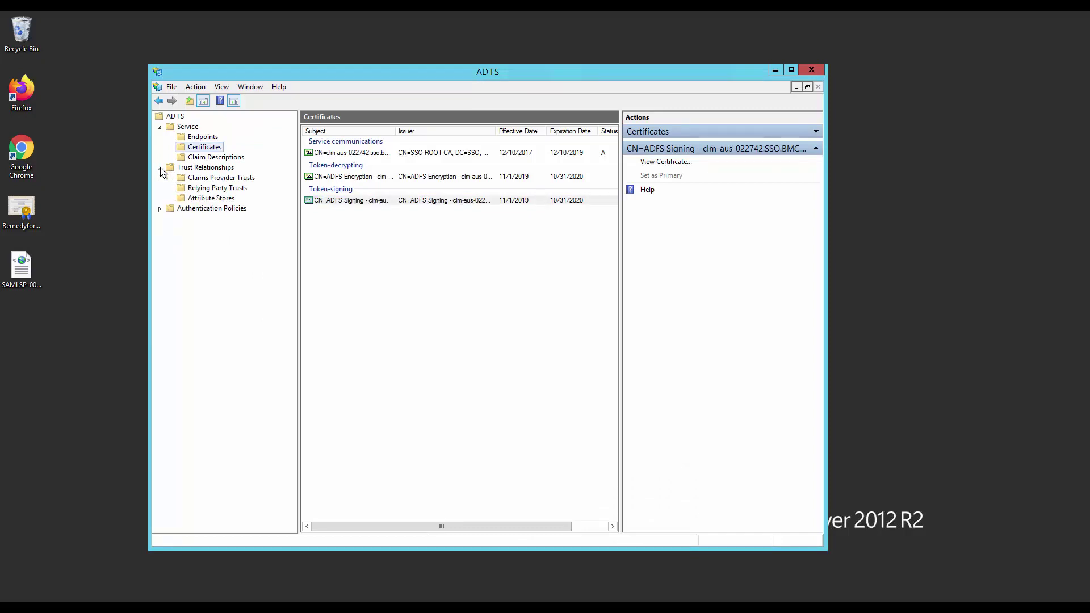
left_click(207, 191)
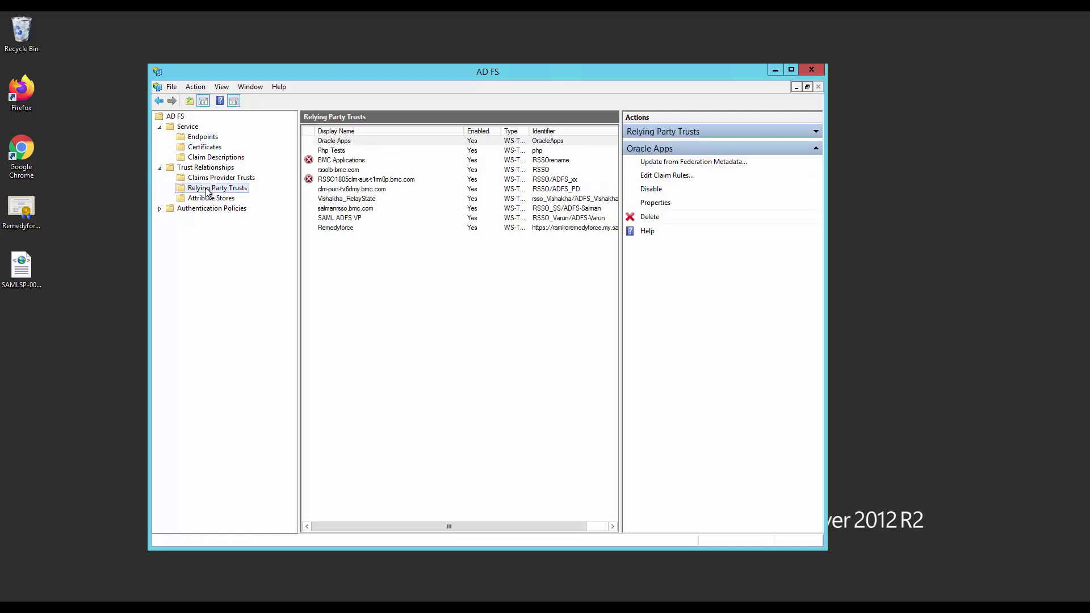
right_click(207, 192)
left_click(235, 196)
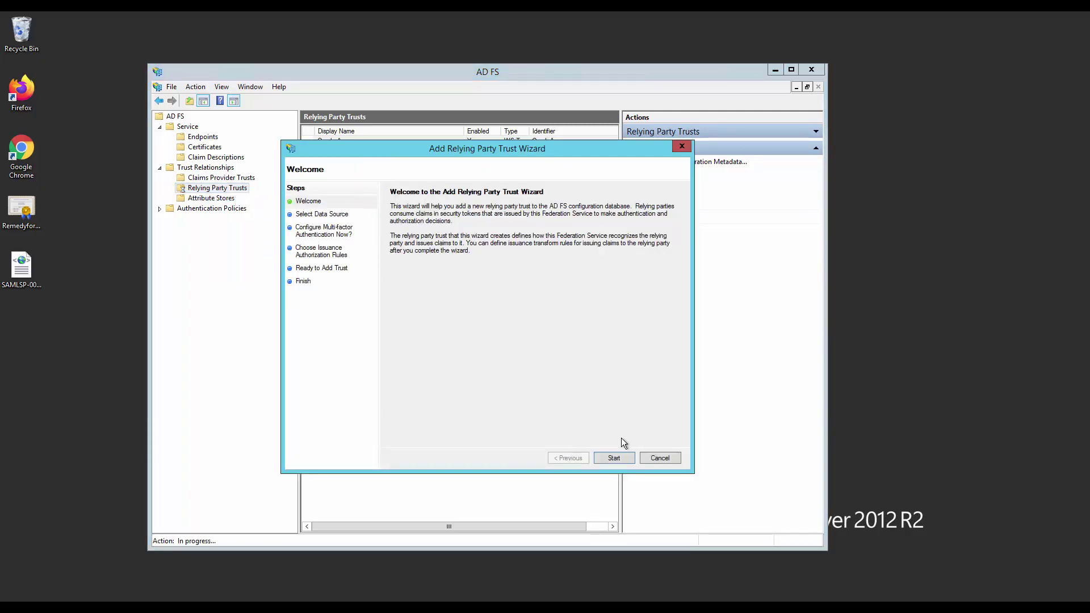
Start the wizard importing relying party data from the SAMLSP metadata file on the Desktop.
left_click(619, 458)
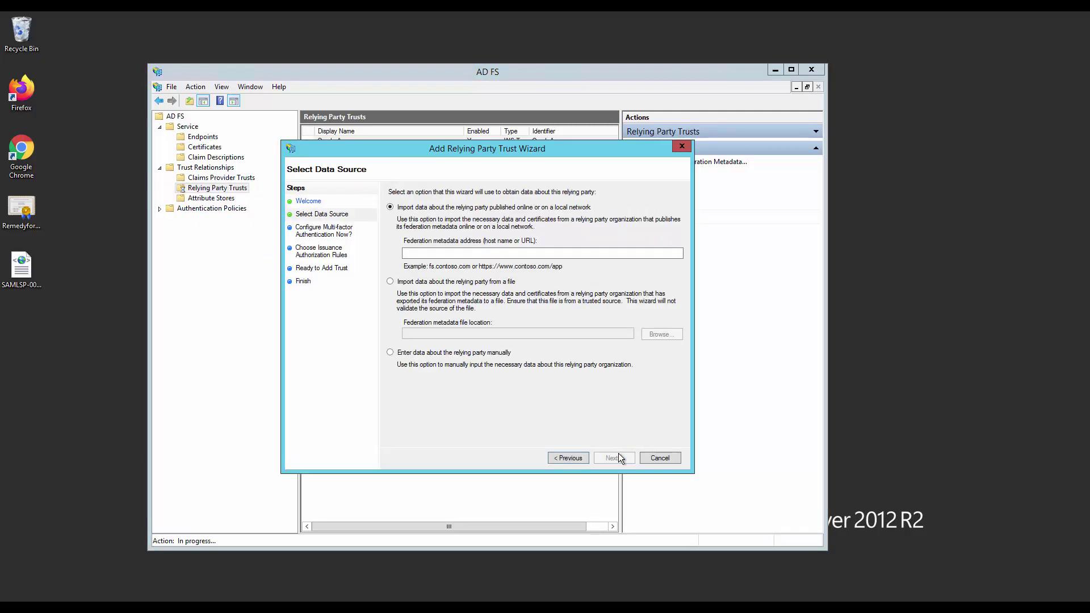
left_click(391, 281)
left_click(654, 336)
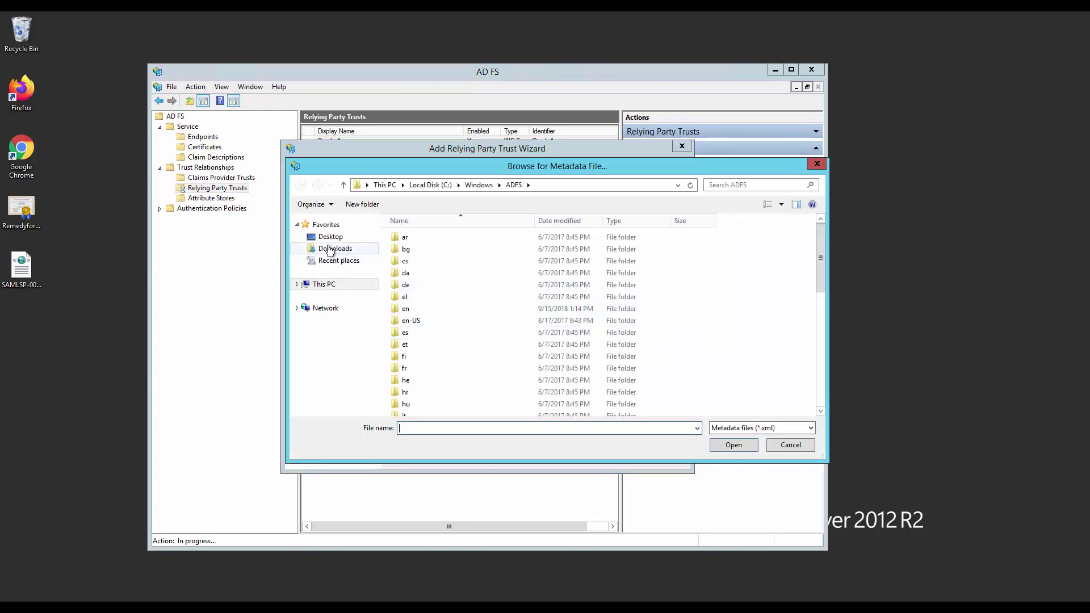
left_click(329, 238)
double_click(574, 264)
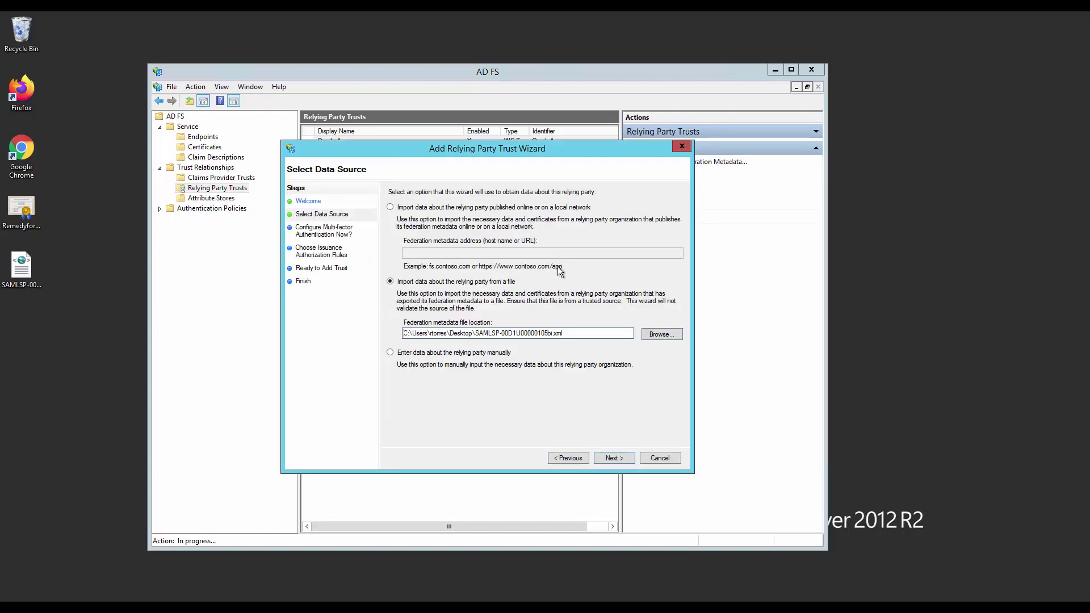
left_click(614, 457)
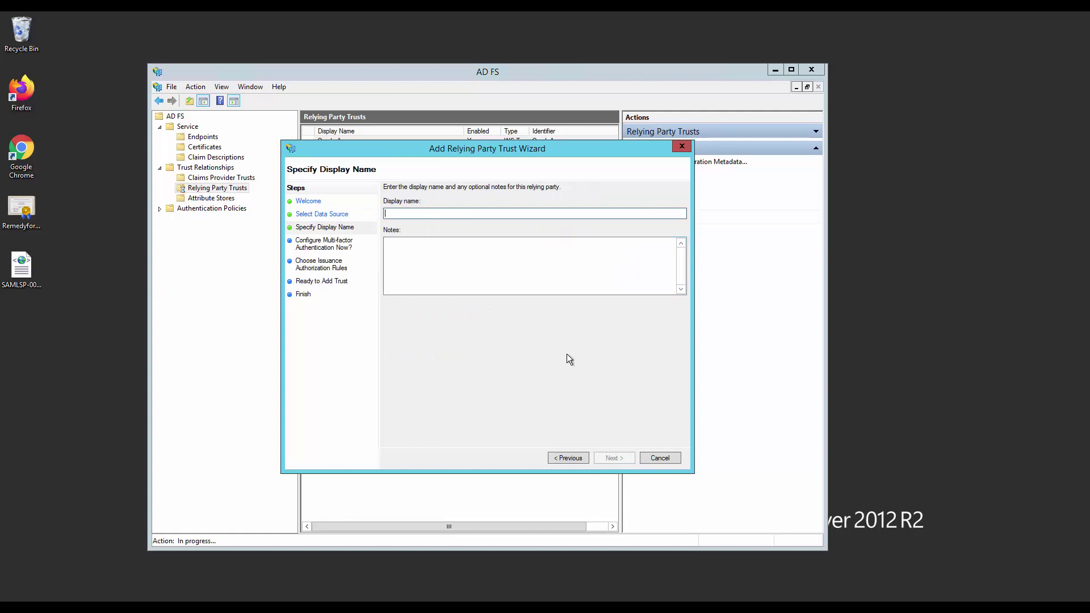
Enter display name 'Remedyfor', permit all users, then dismiss the duplicate-name error and cancel the wizard.
type("Remedyfor")
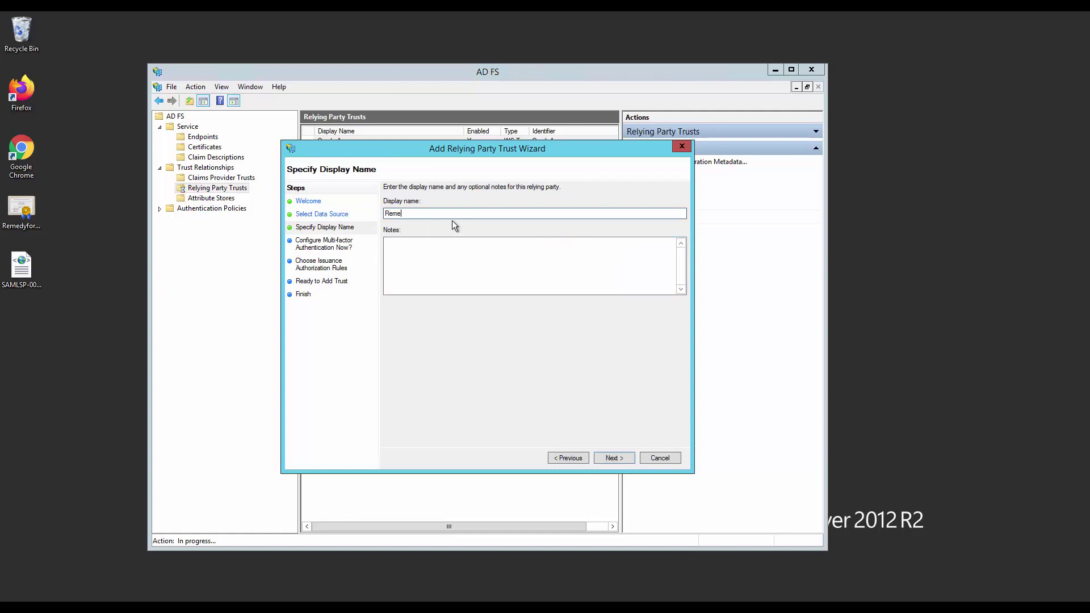
left_click(614, 455)
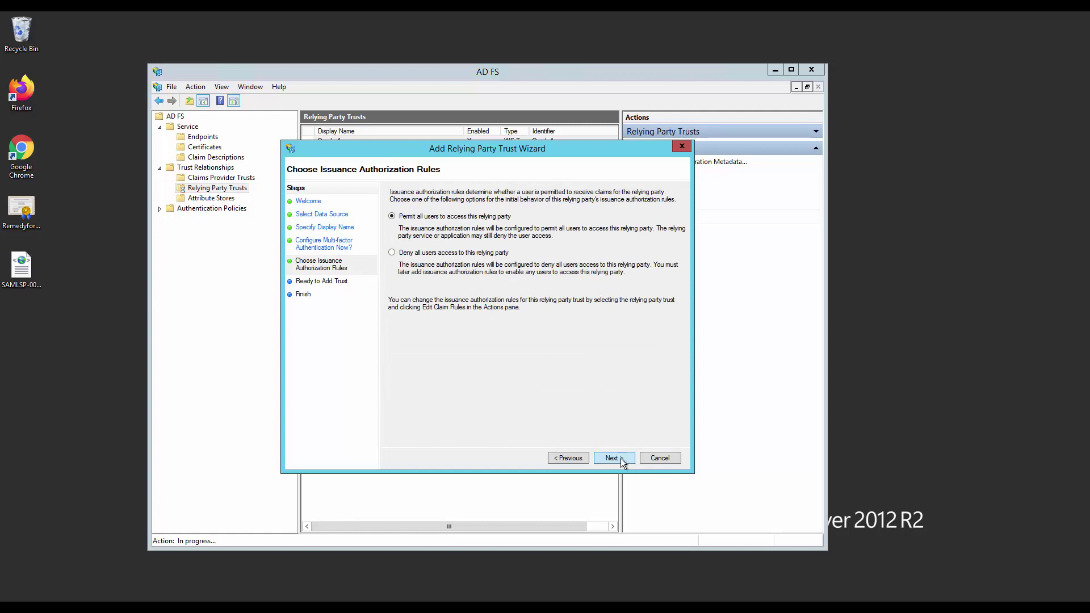
left_click(621, 459)
left_click(621, 458)
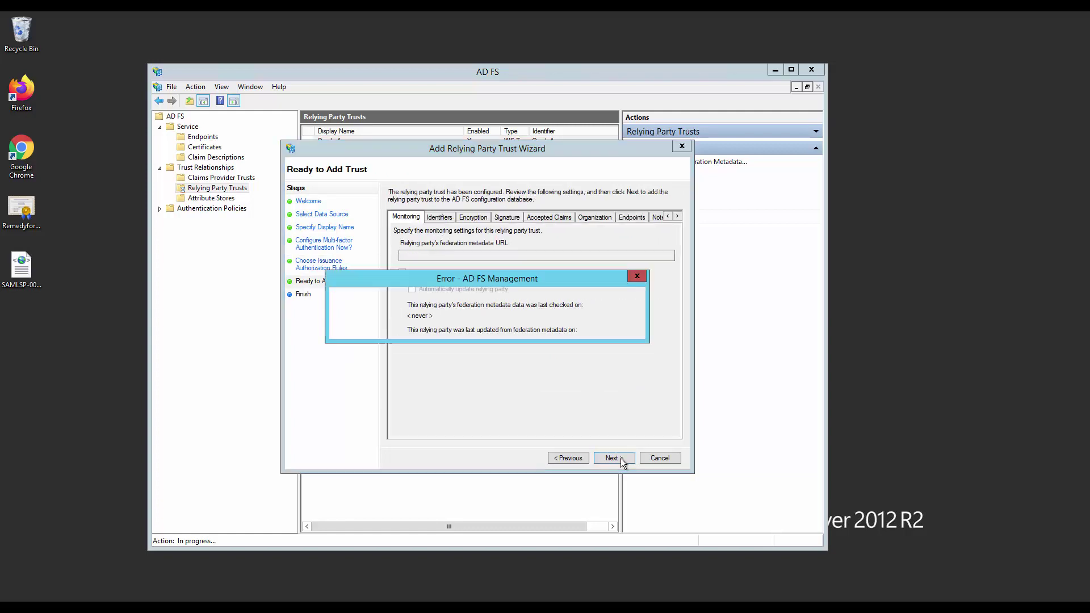
left_click(622, 331)
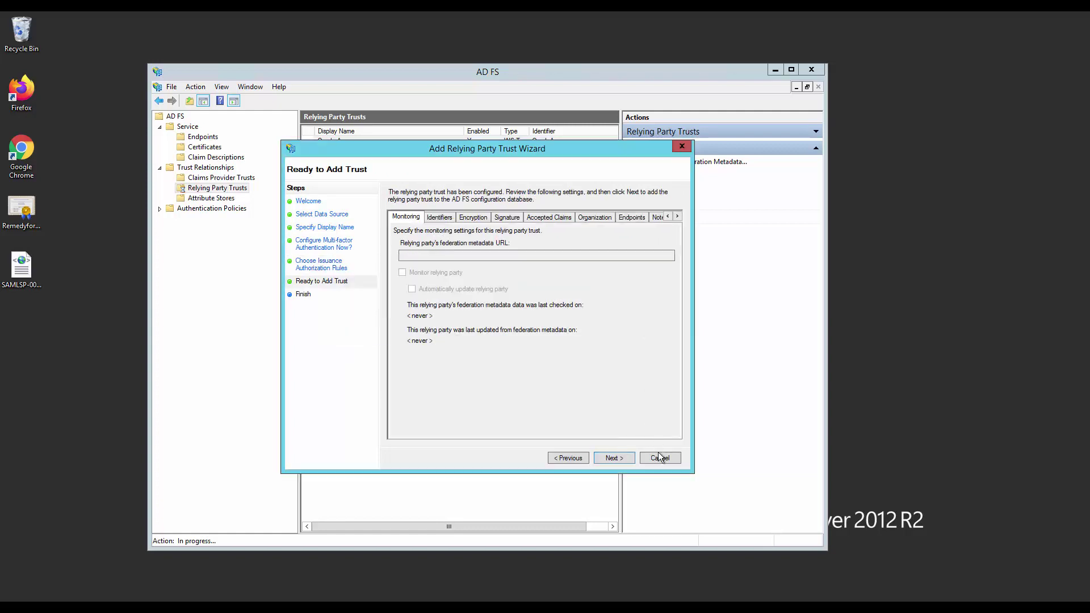
left_click(660, 458)
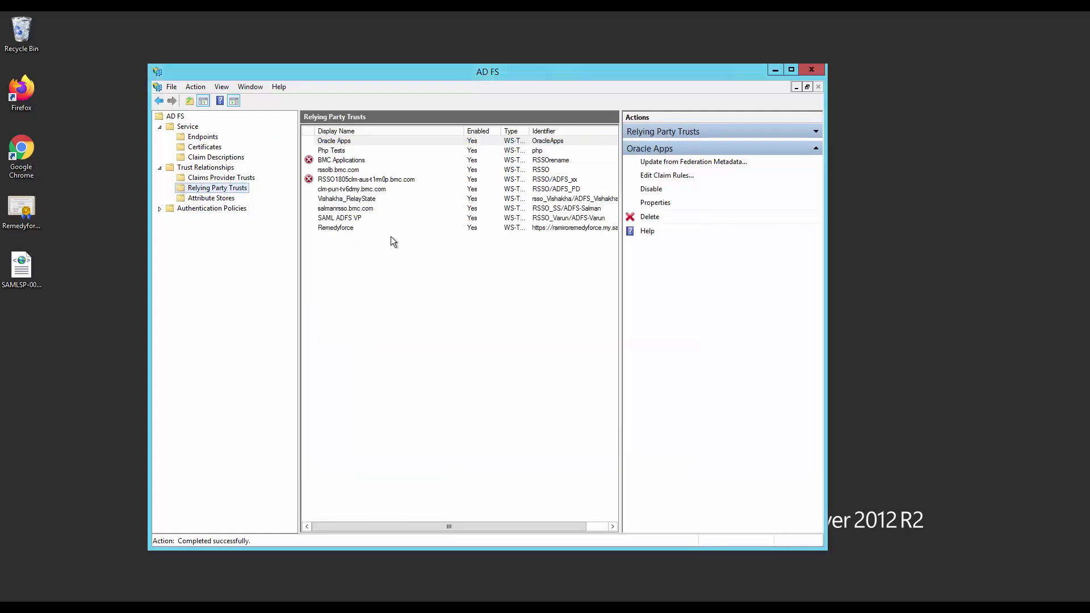
Open the Remedyforce trust's claim rules and begin a new LDAP claim rule, then cancel it.
left_click(331, 227)
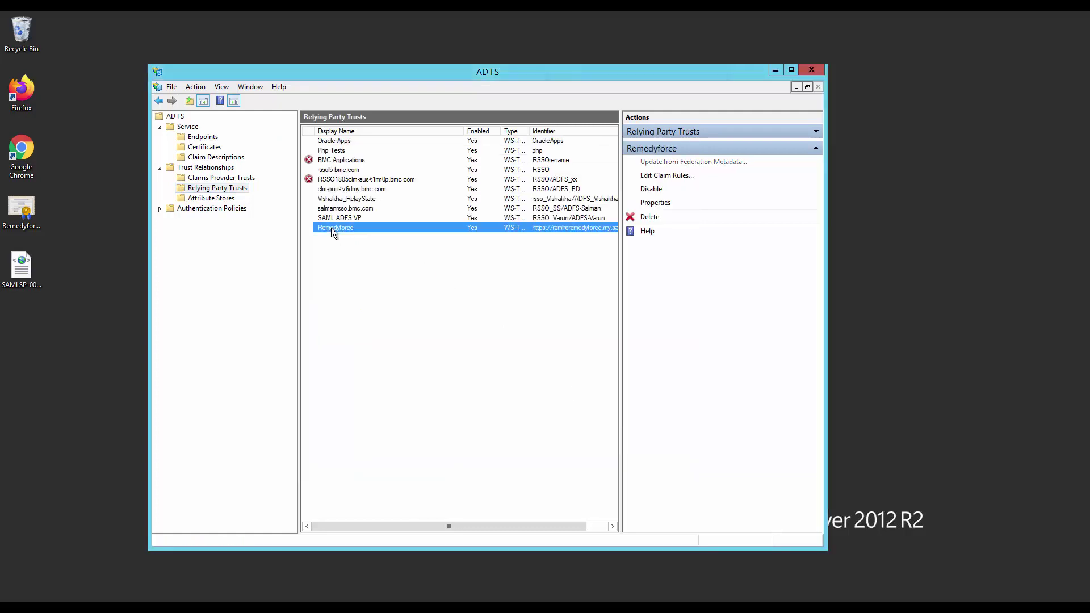
right_click(332, 228)
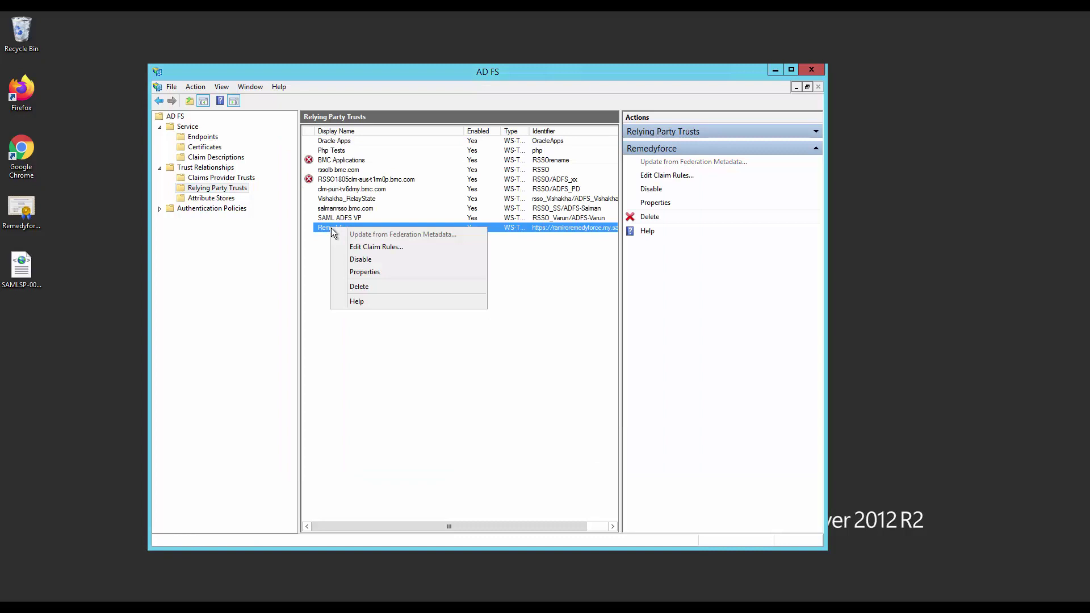
left_click(363, 248)
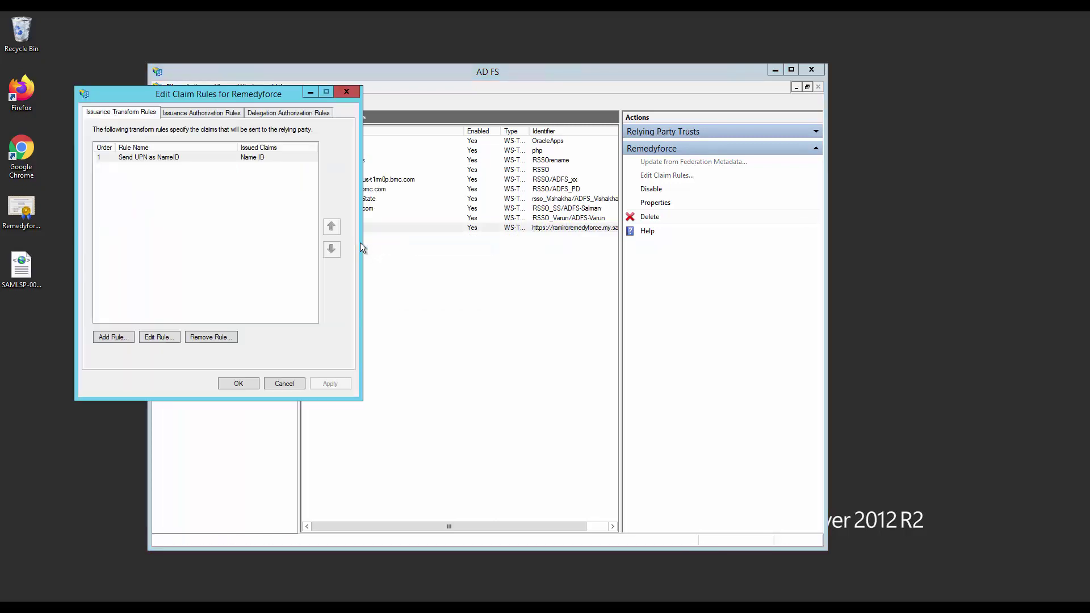
left_click(118, 338)
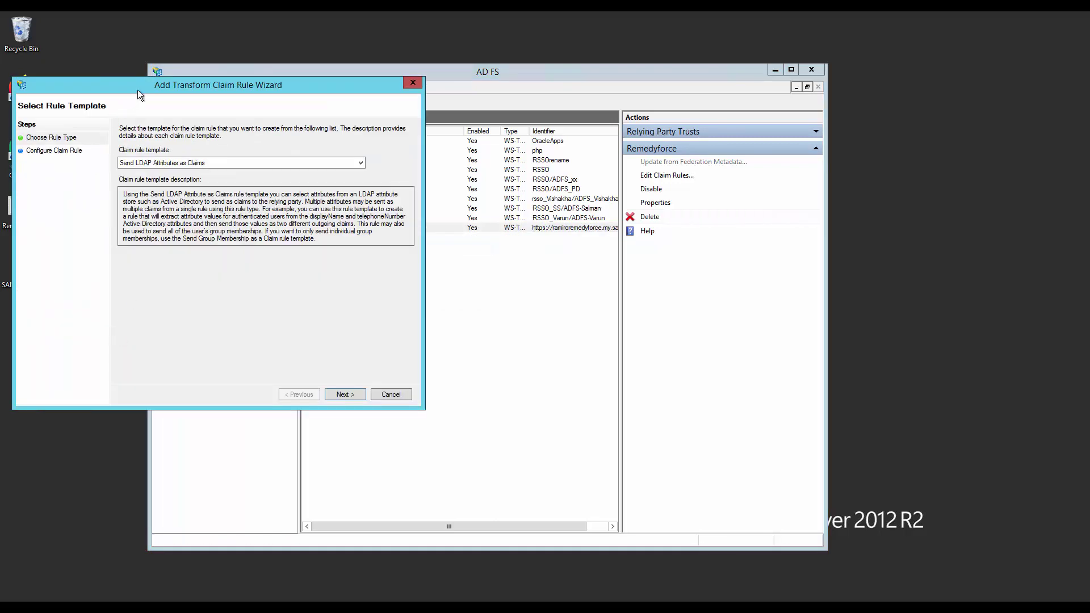
left_click_drag(138, 91, 432, 139)
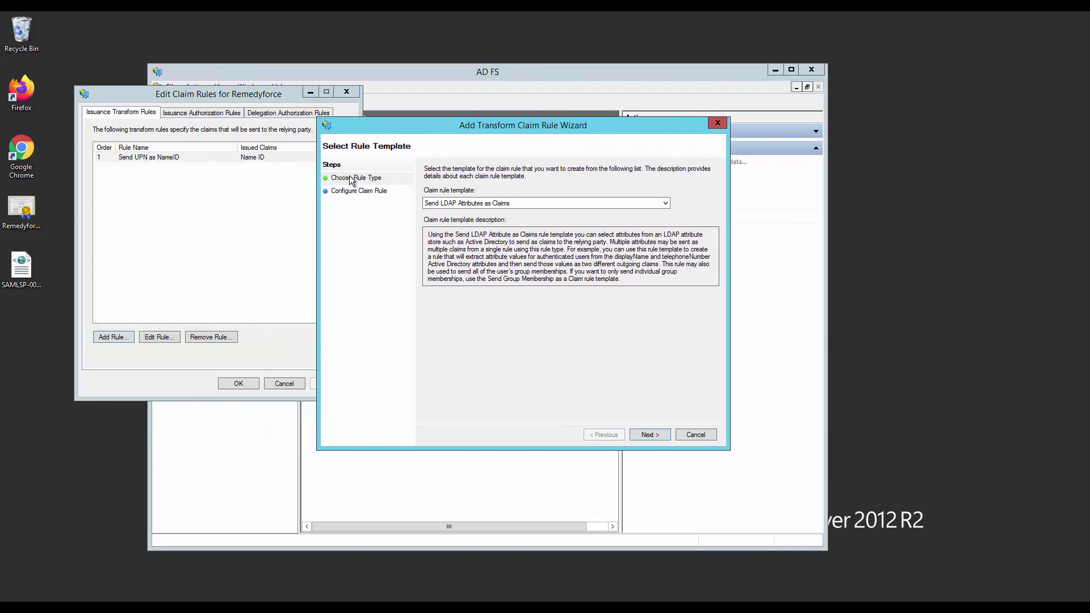
left_click(650, 435)
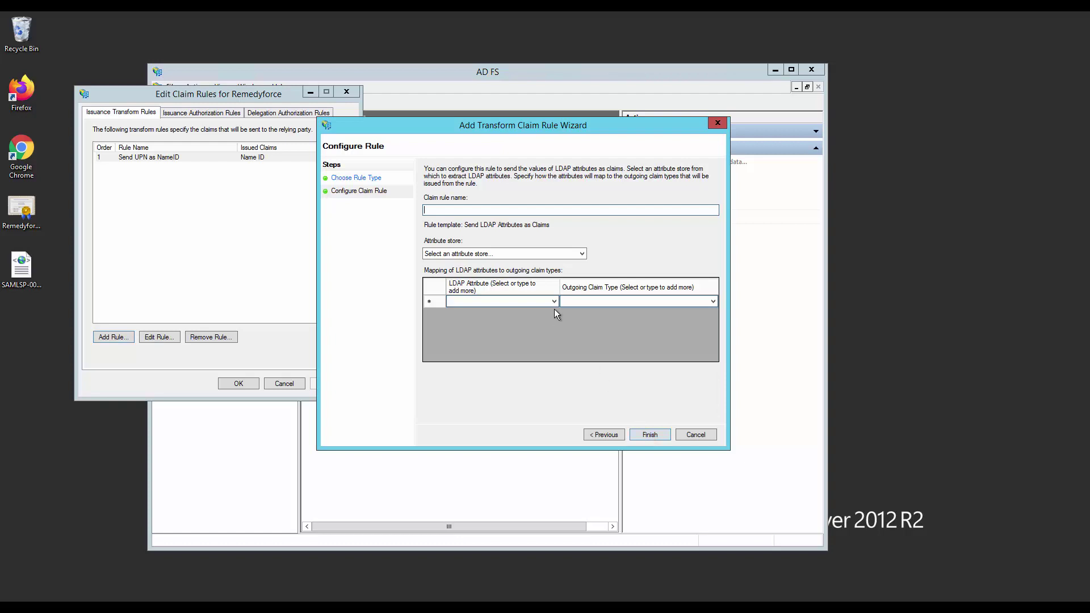
left_click(516, 301)
type("User")
key("BackSpace")
key("BackSpace")
key("BackSpace")
left_click(707, 437)
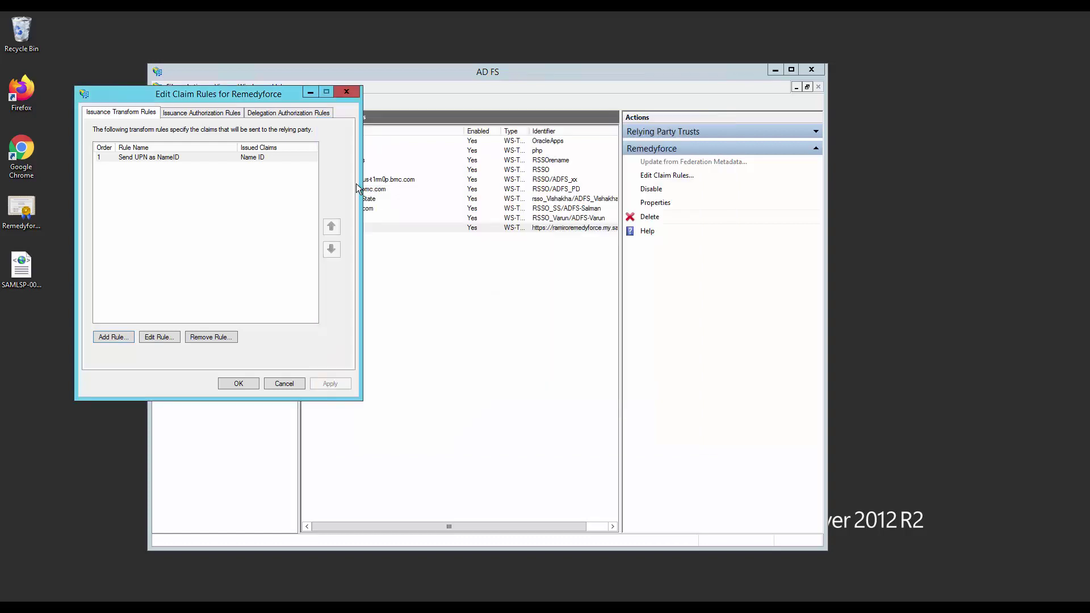
Re-enter the LDAP attribute in the existing Send UPN as NameID rule and save the claim rules.
double_click(146, 157)
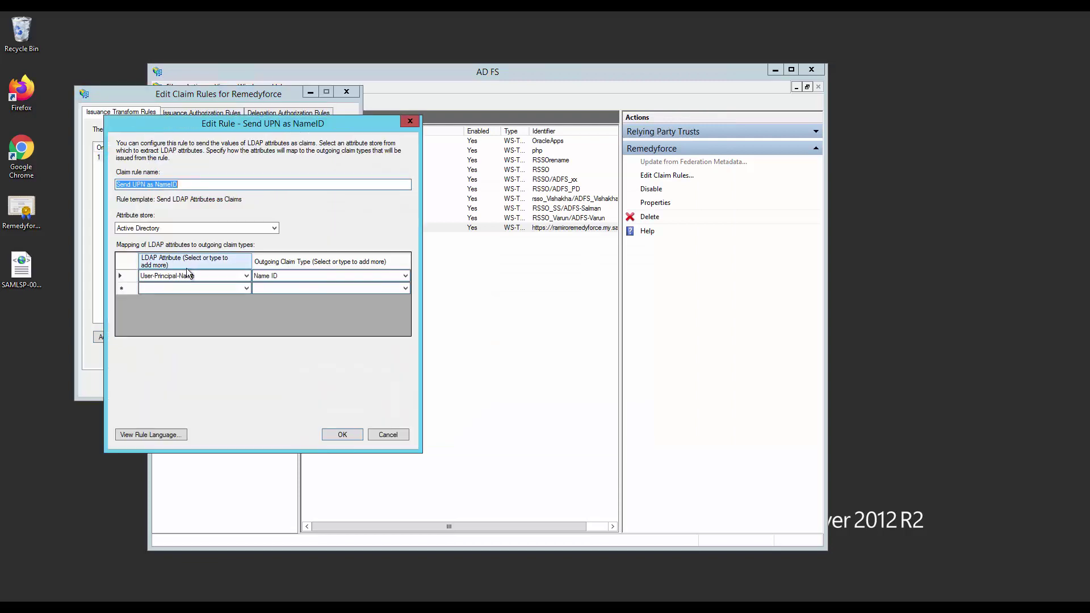
left_click(204, 277)
key("BackSpace")
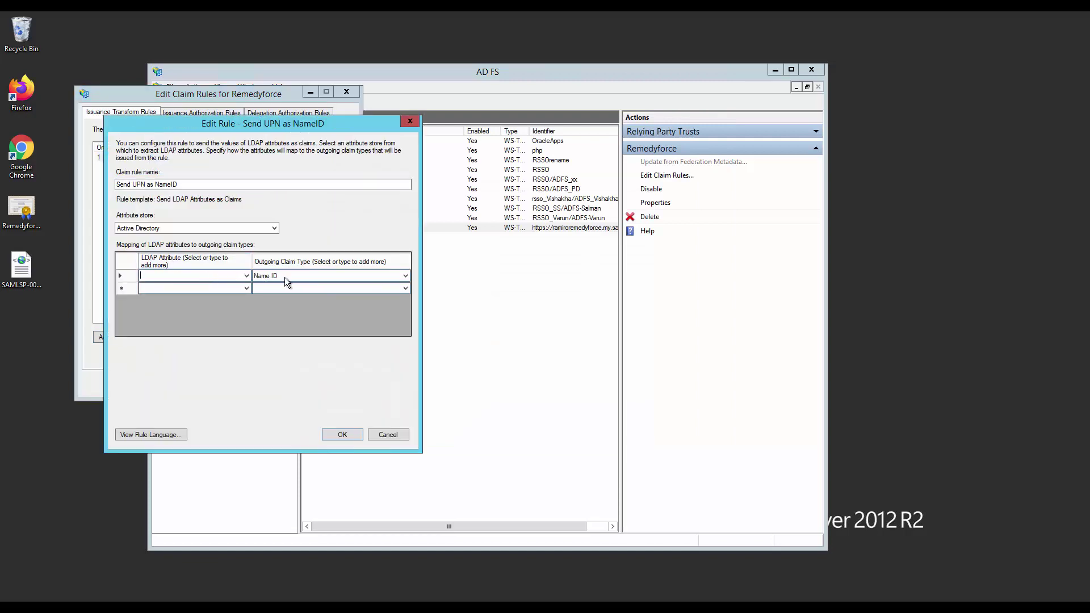
type("User-Principal-Name")
left_click(342, 435)
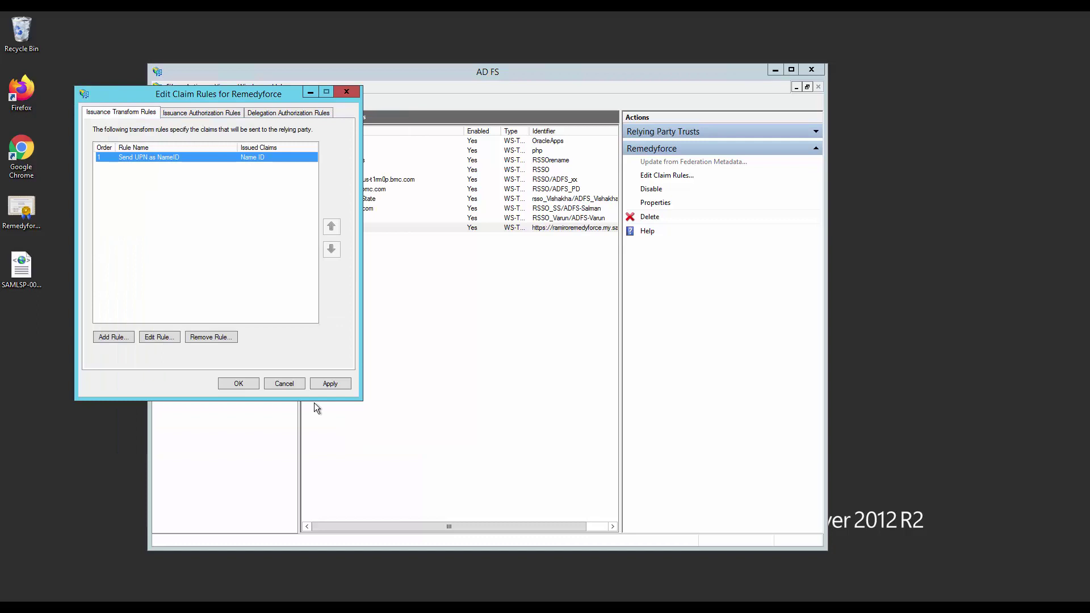
left_click(240, 385)
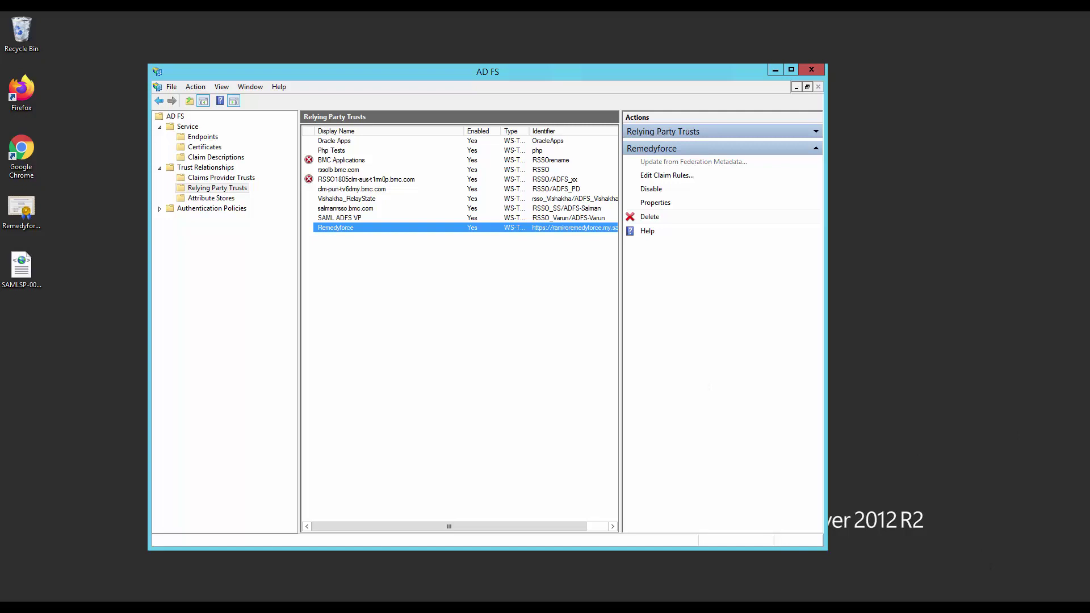
Leave the remote session and open Setup's Users list via Quick Find 'user'.
mouse_move(498, 12)
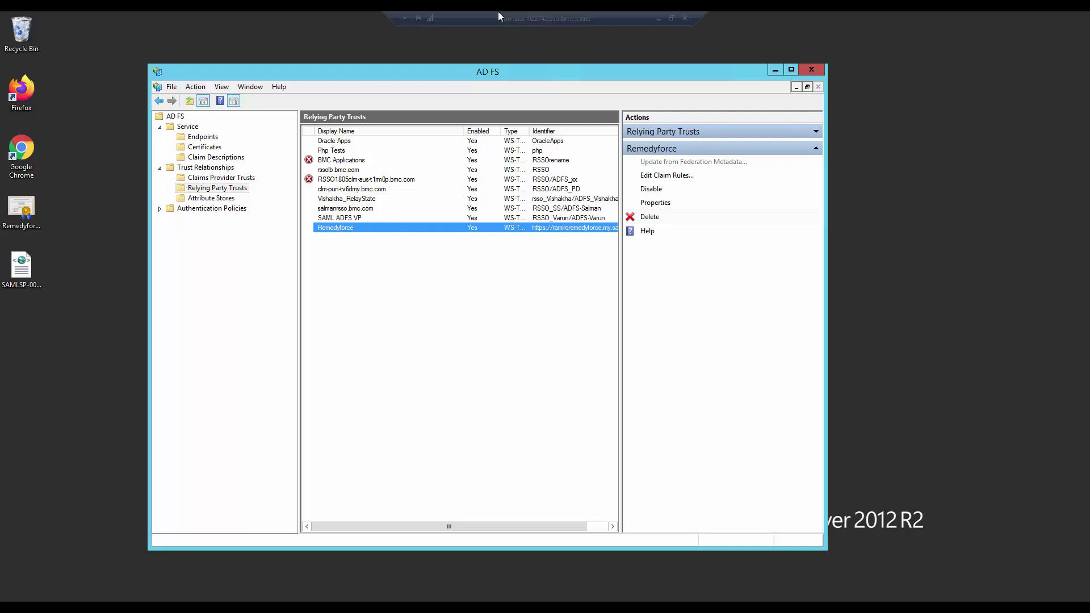
left_click(659, 19)
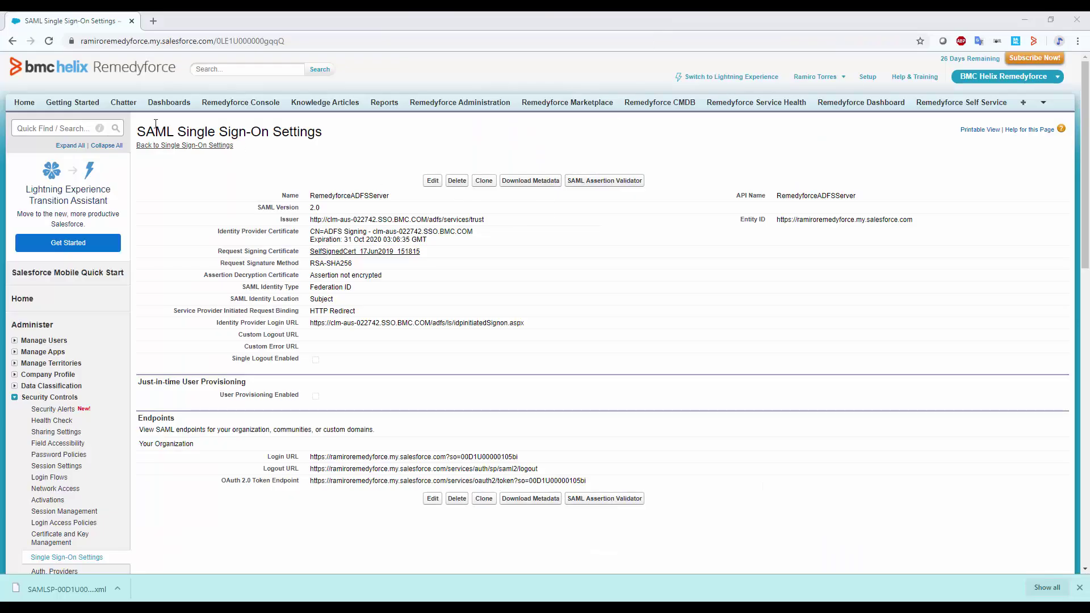
left_click(64, 127)
type("user")
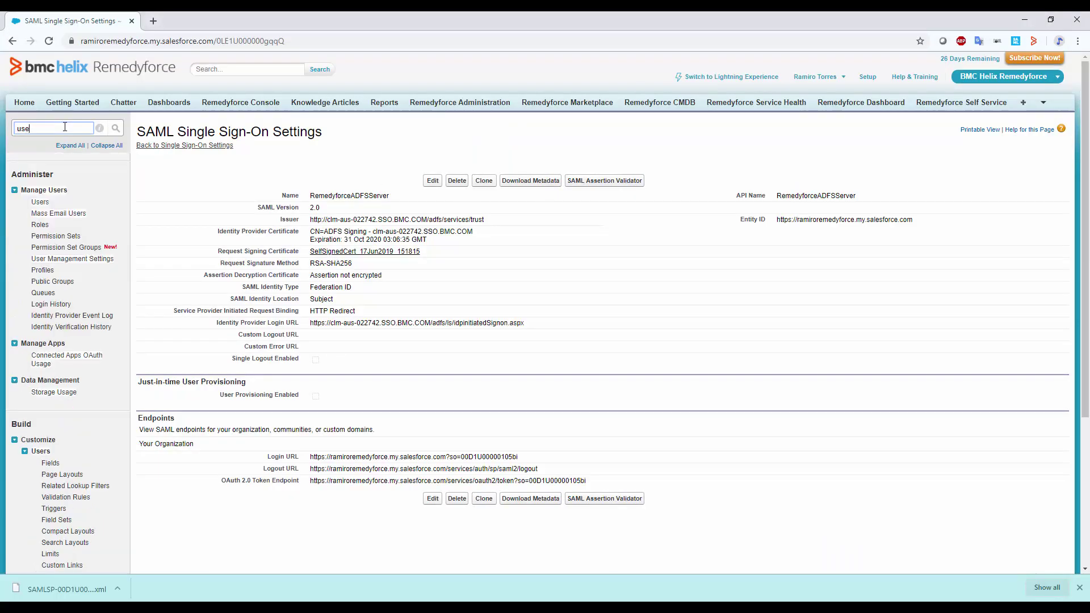
left_click(47, 205)
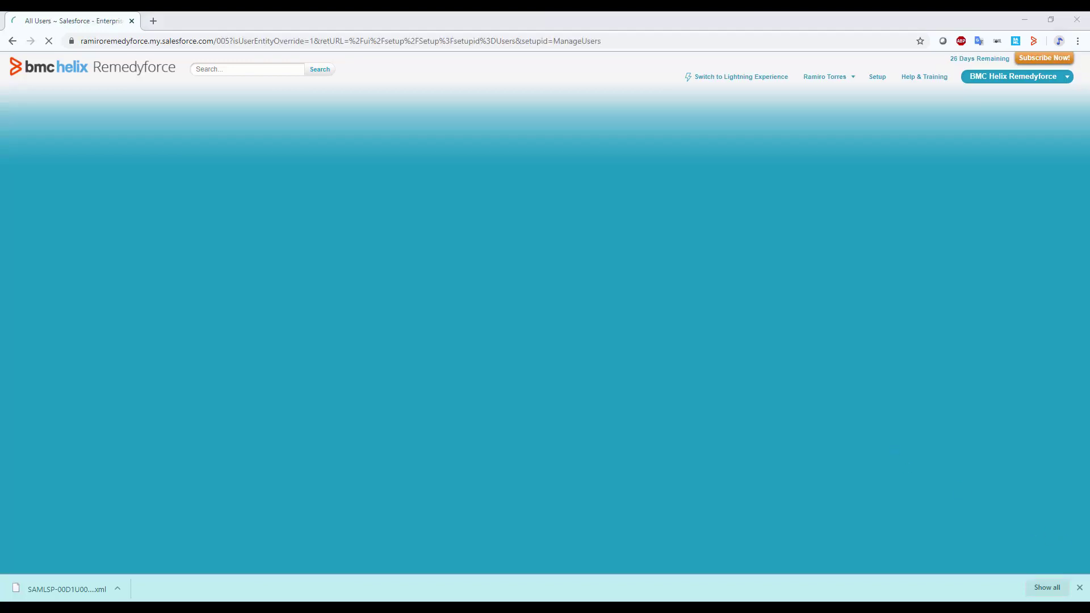
Edit the administrator's user record, check its Federation ID under Single Sign On, and save.
scroll(377, 382, "down", 4)
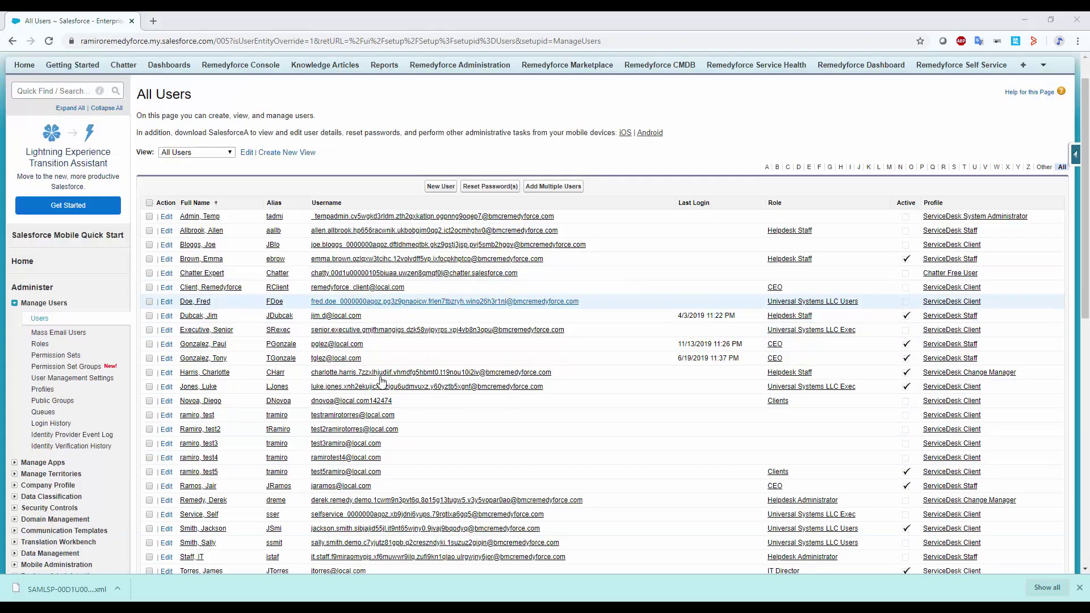
left_click(166, 396)
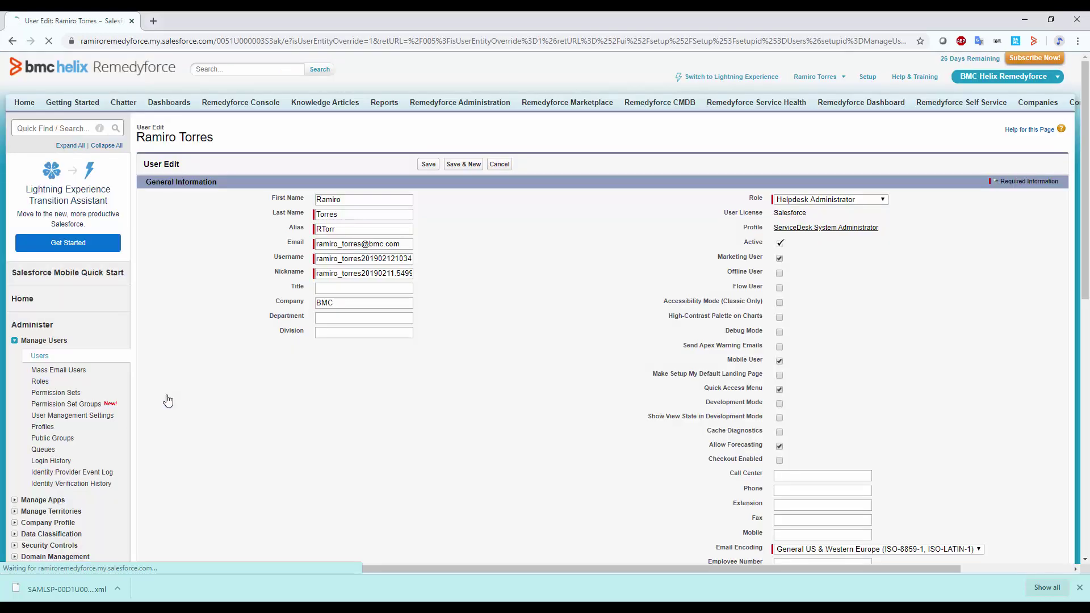
scroll(254, 339, "down", 5)
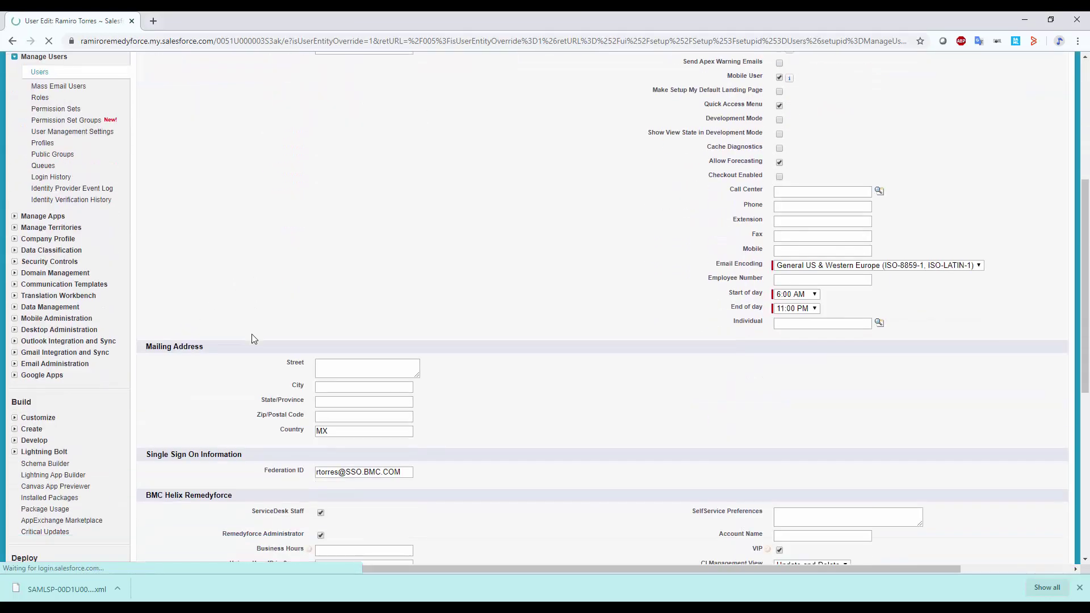
scroll(254, 339, "down", 1)
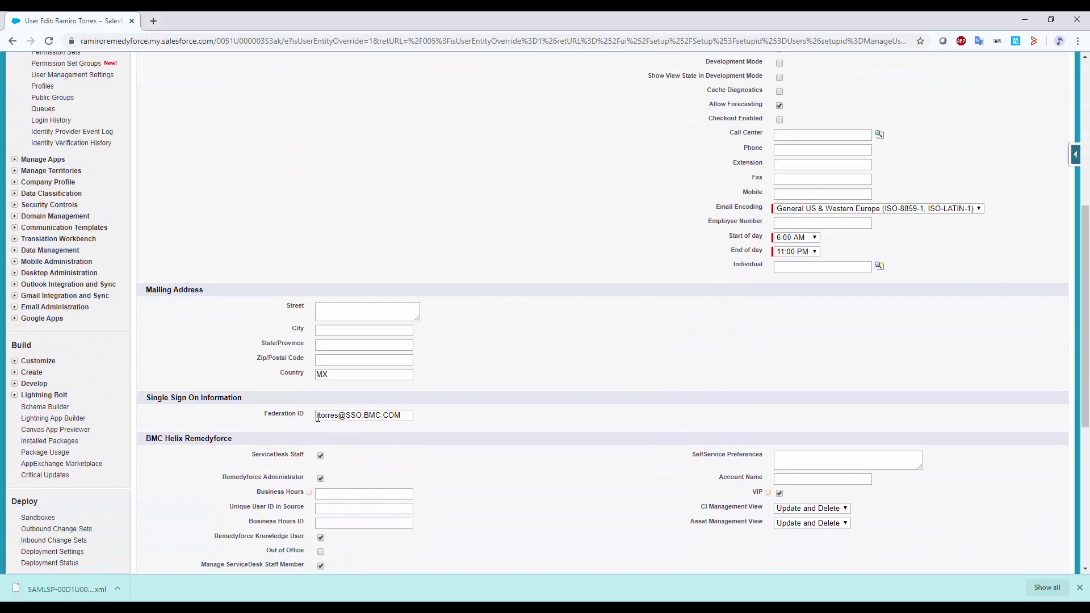
left_click_drag(318, 418, 284, 416)
left_click(358, 435)
left_click(246, 423)
left_click_drag(263, 414, 404, 417)
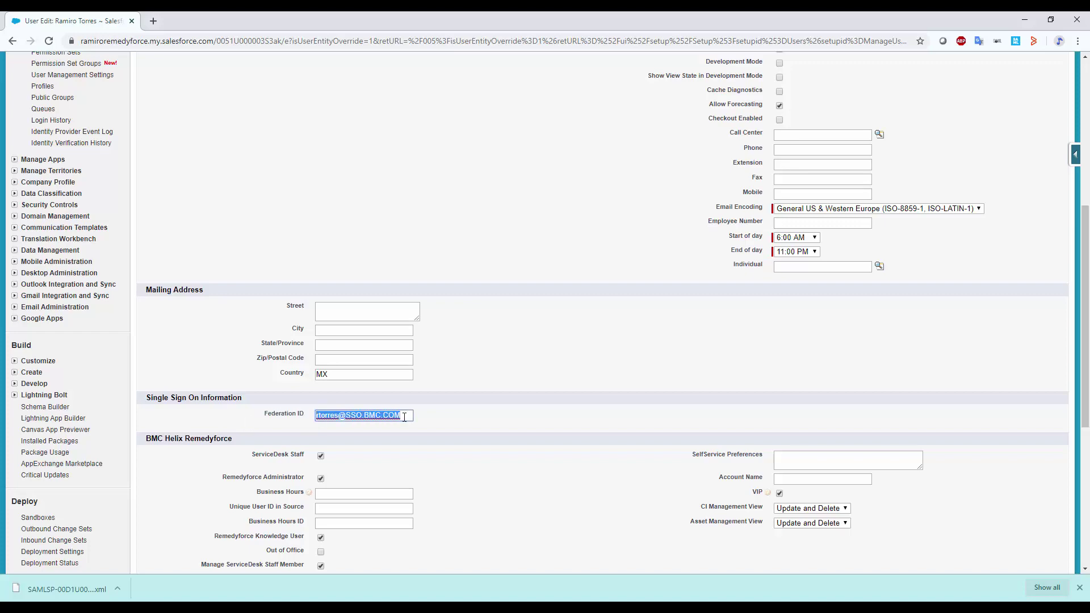
scroll(448, 424, "up", 6)
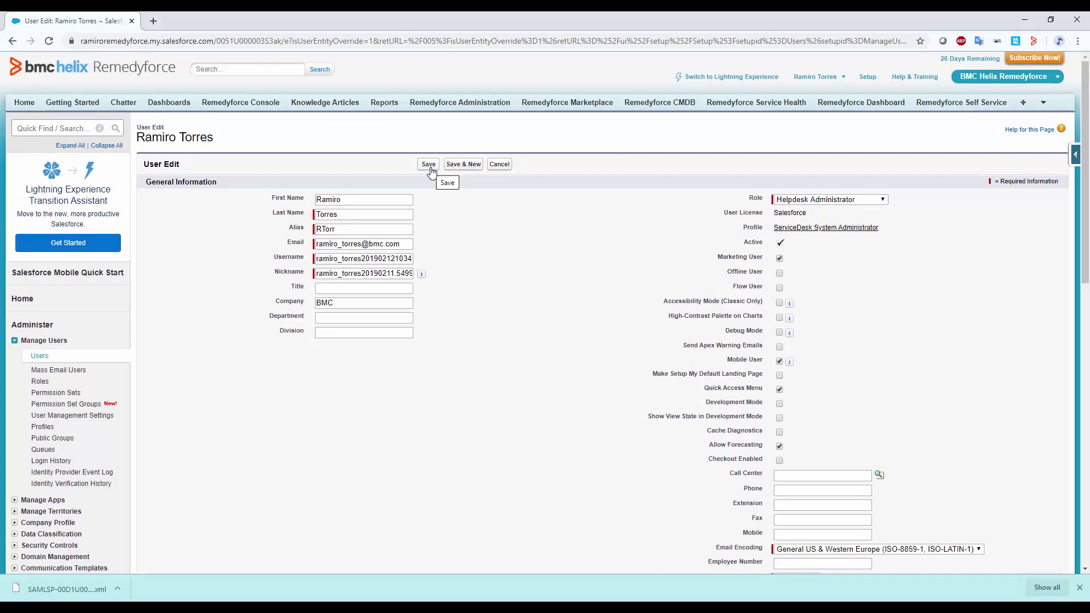
left_click(430, 164)
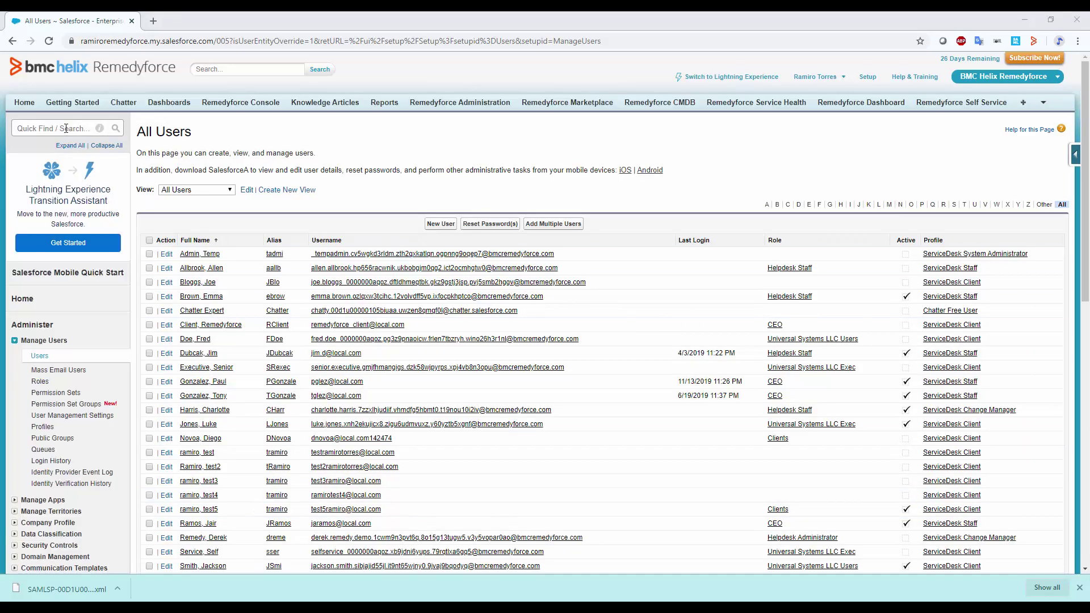
In My Domain's Authentication Configuration, enable Login Form and RemedyforceADFSServer and save.
left_click(64, 132)
type("My ")
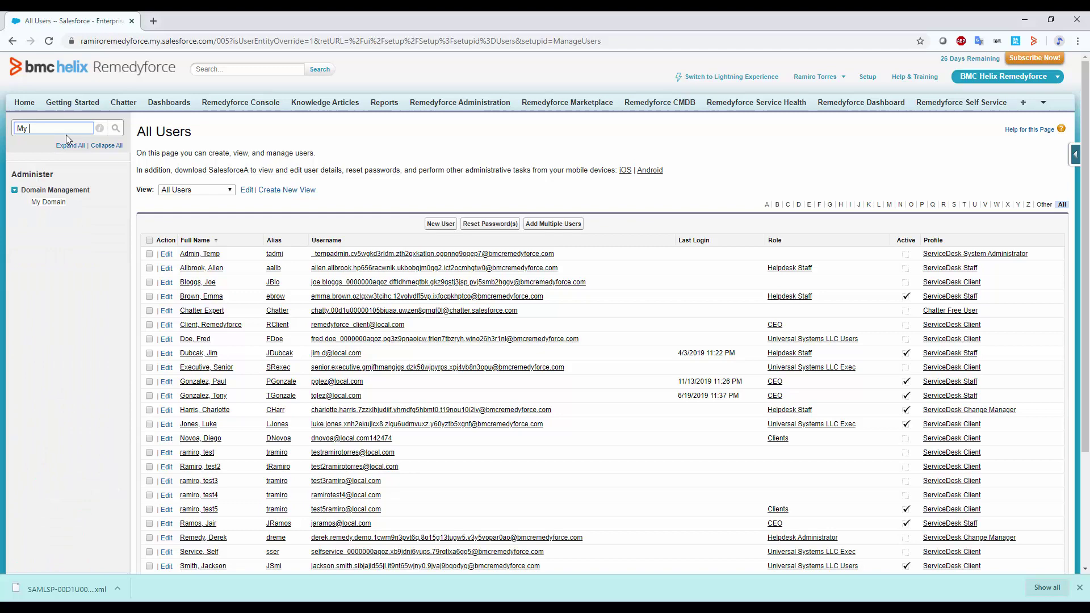
type("Domain")
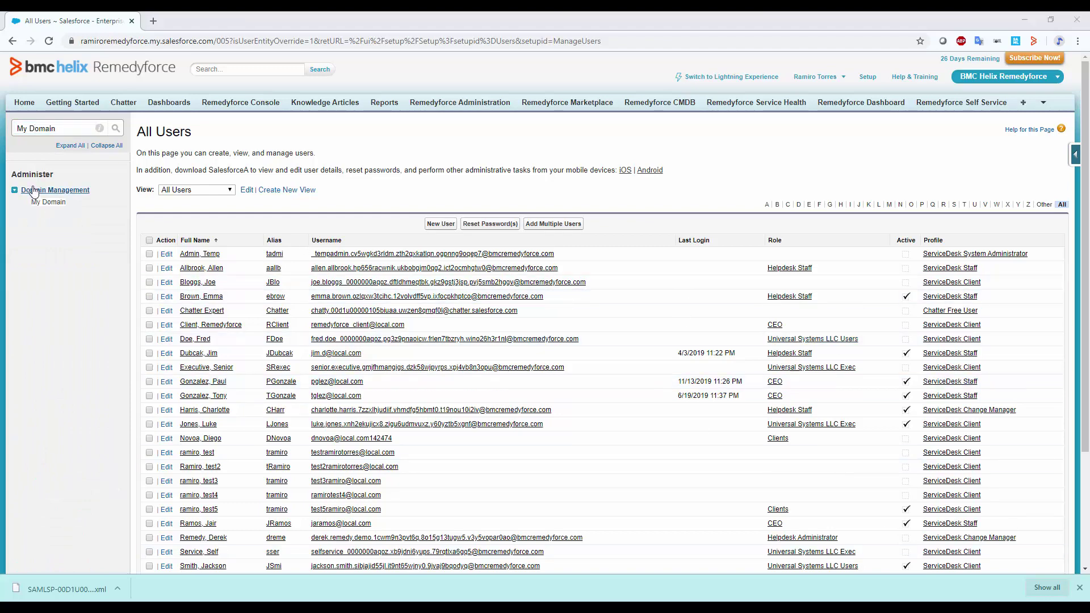
left_click(49, 204)
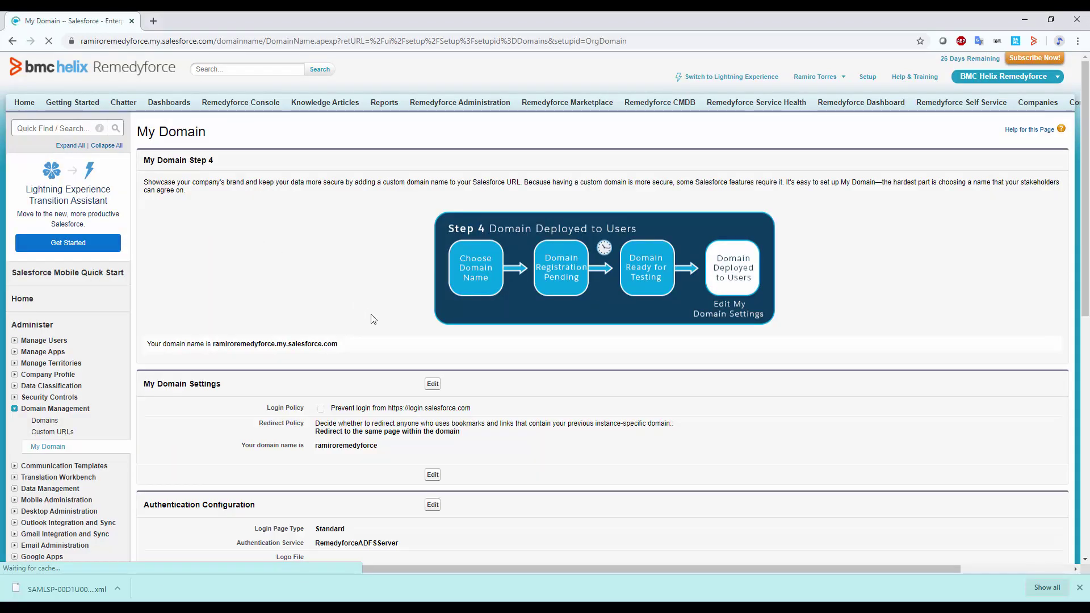
scroll(373, 319, "down", 4)
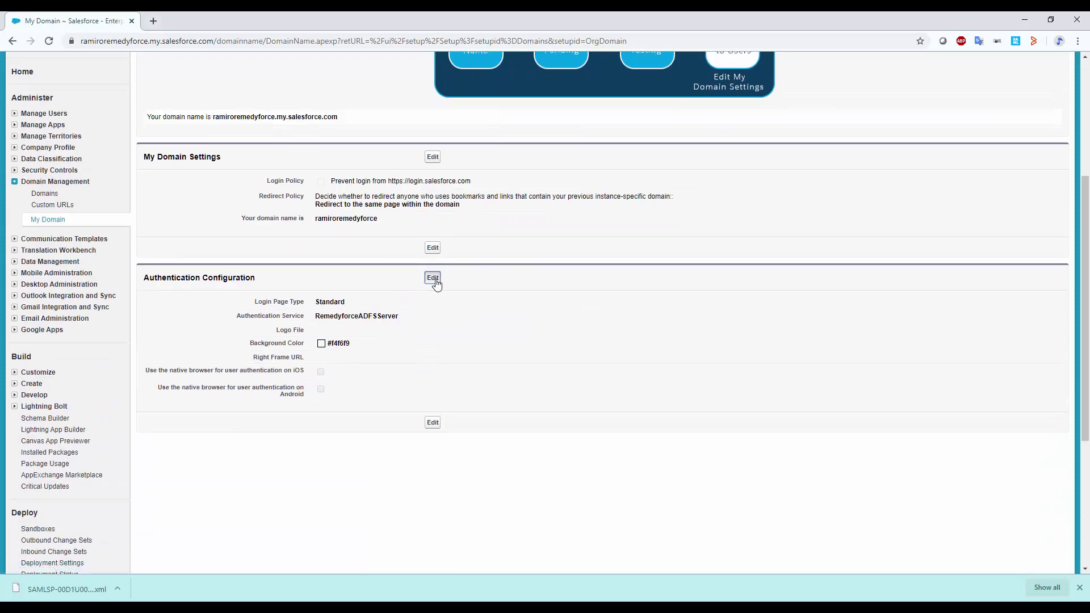
left_click(432, 278)
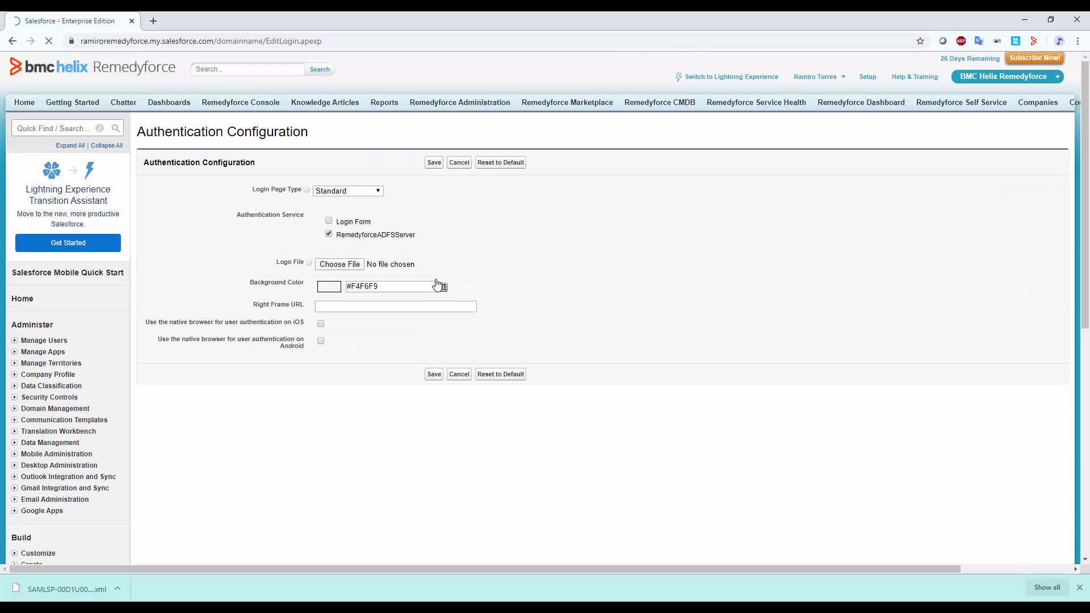
left_click(329, 221)
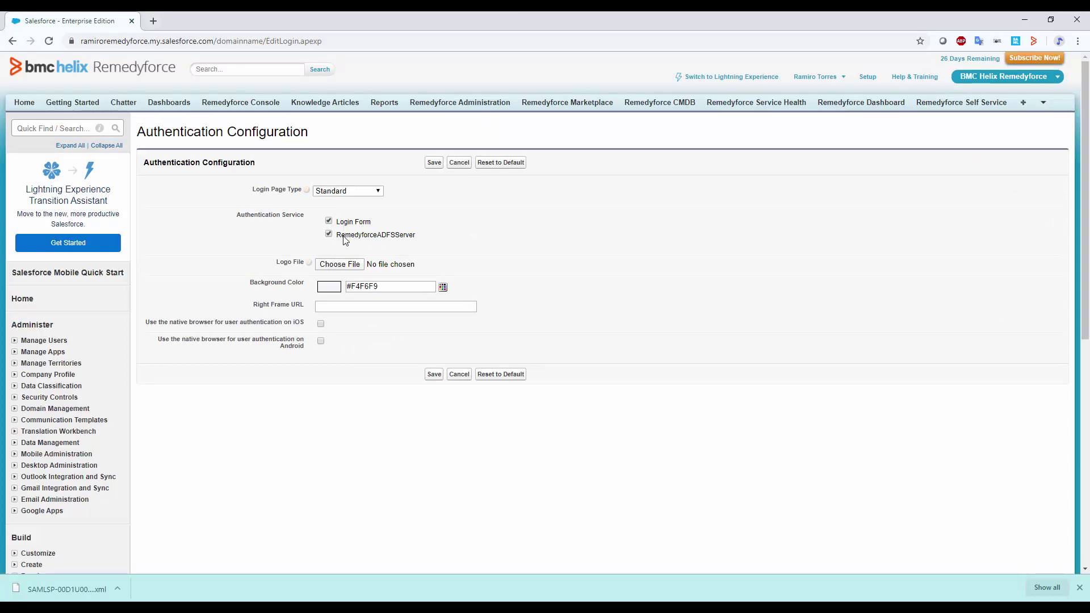
left_click(330, 235)
left_click(328, 234)
left_click(438, 166)
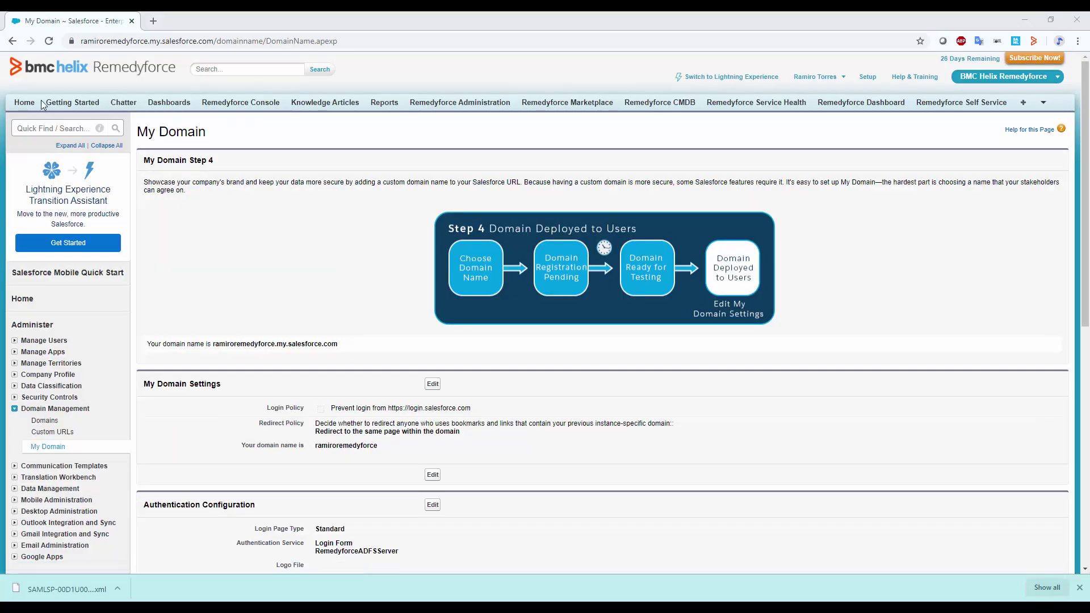
Copy the org's My Domain URL and load it in a new private browser window.
left_click_drag(210, 42, 72, 44)
key("ctrl+c")
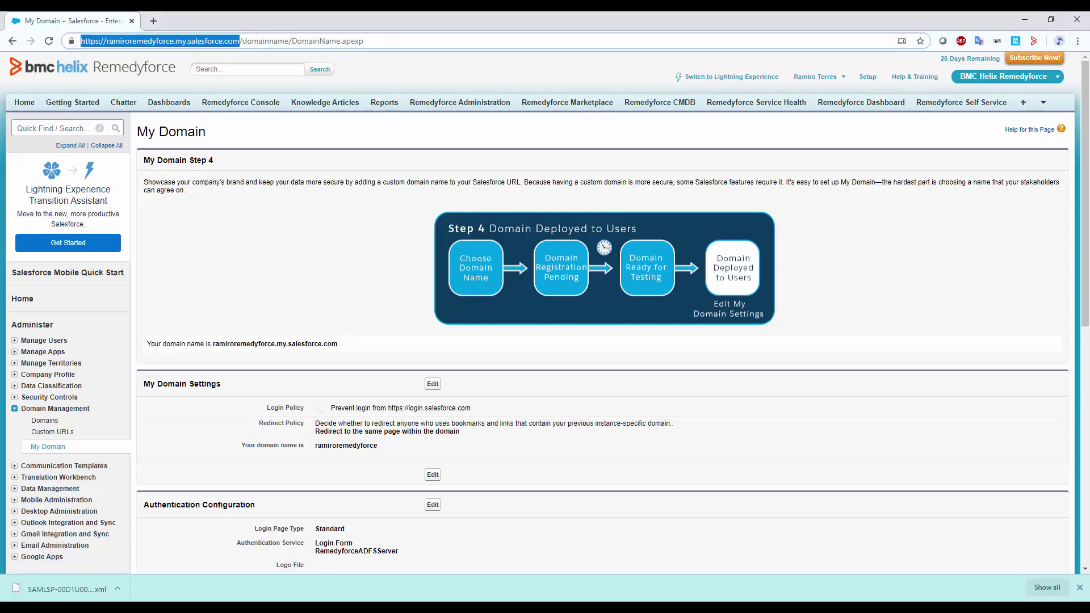
key("alt+Tab")
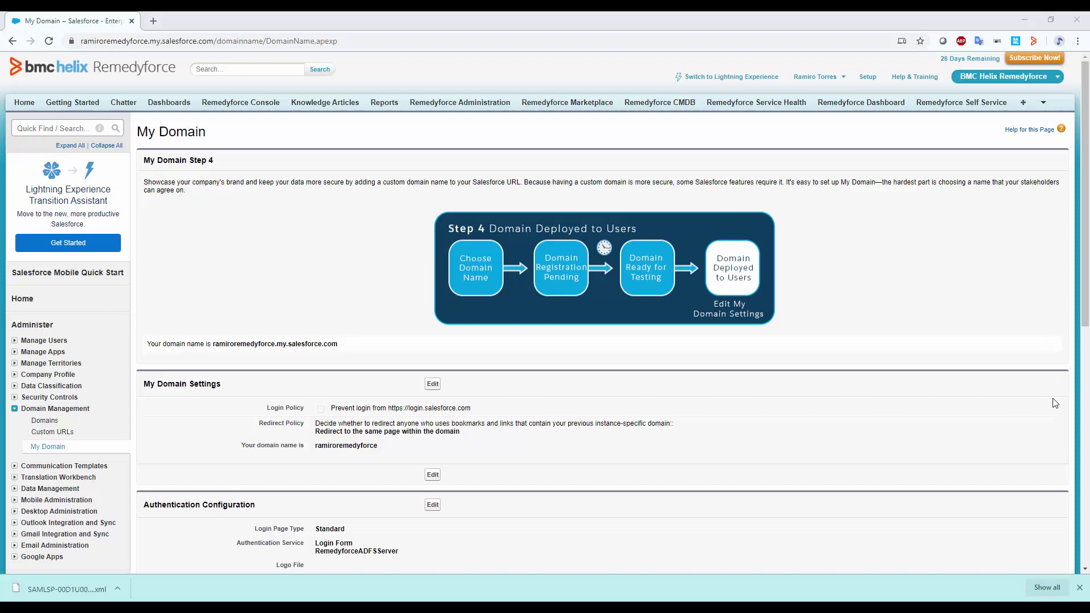
left_click(1078, 41)
key("Escape")
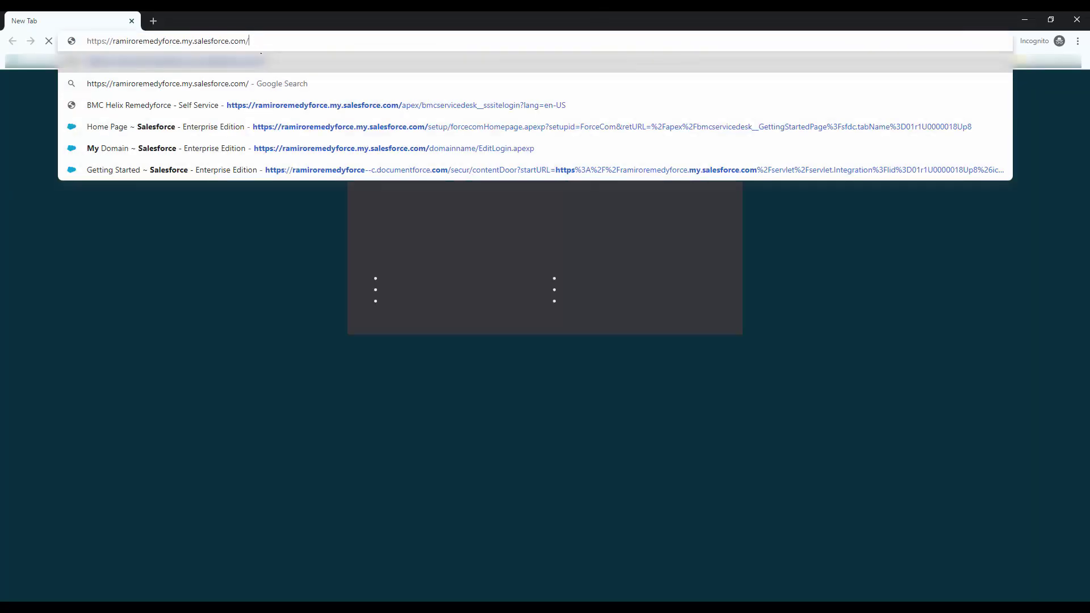
key("Return")
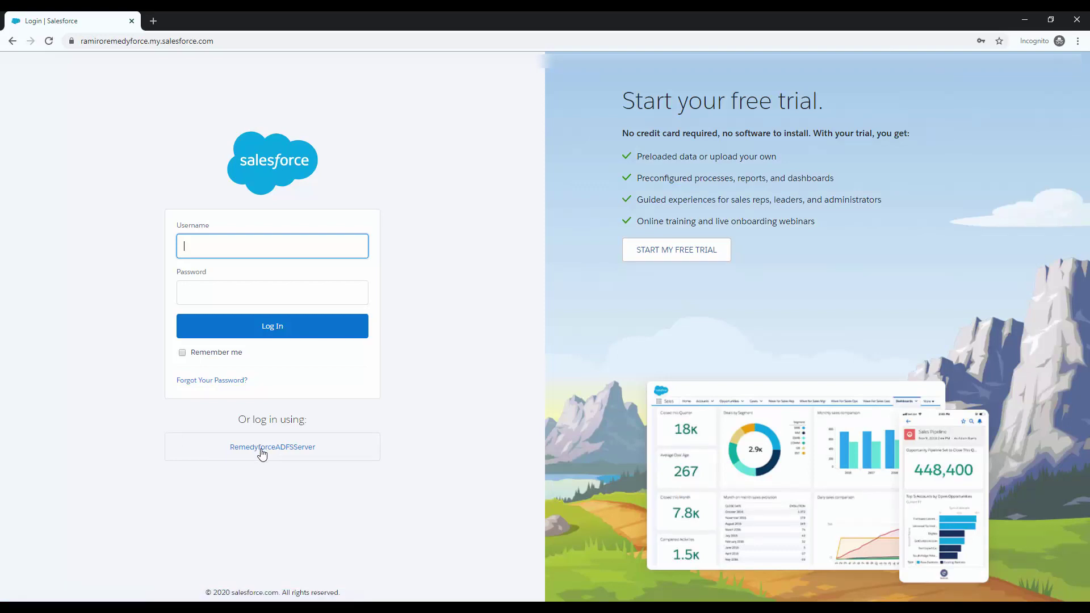
Choose RemedyforceADFSServer, bypass the certificate warning, and sign in with the organizational email and password.
left_click(261, 452)
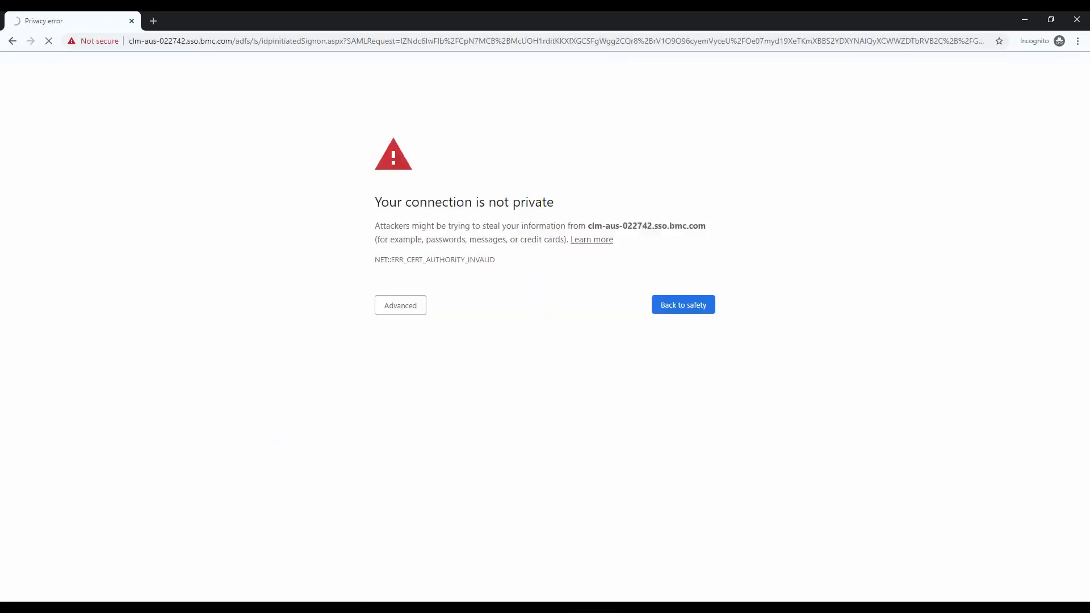
left_click(388, 312)
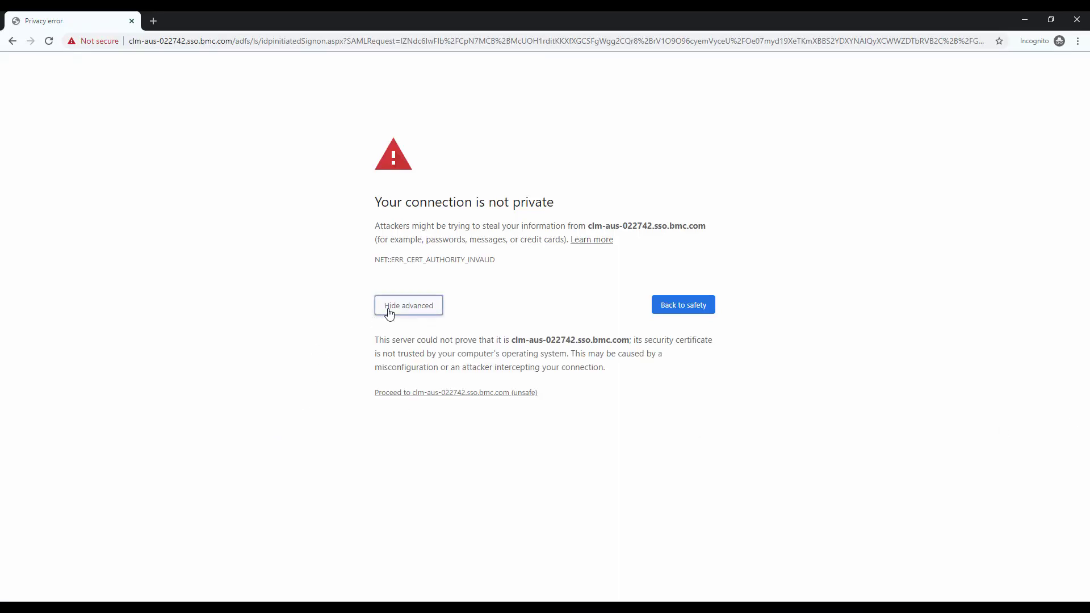
left_click(426, 393)
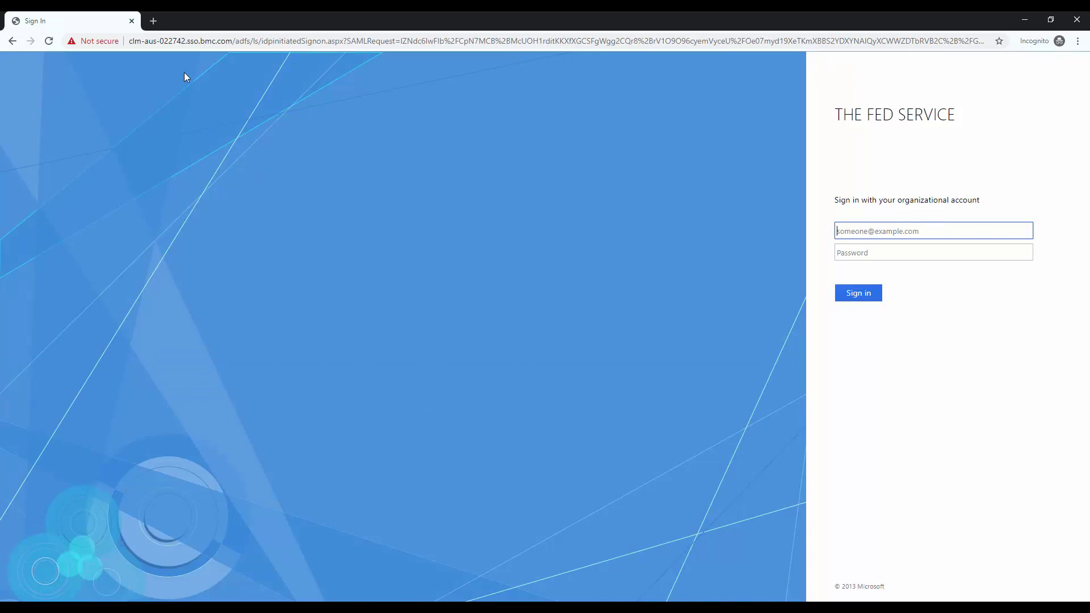
left_click_drag(545, 19, 773, 78)
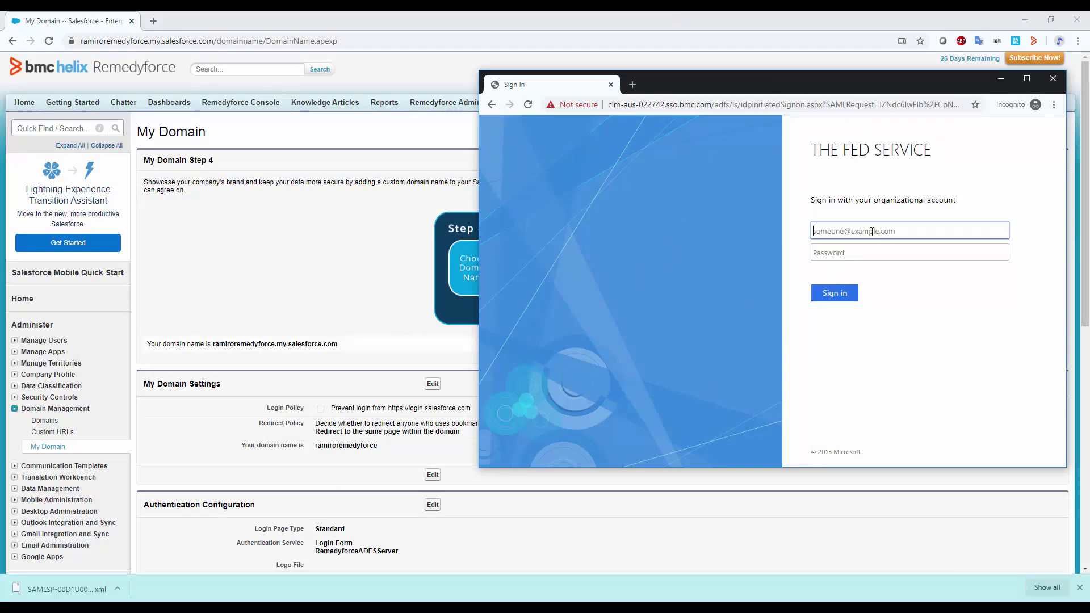
key("Tab")
type("•")
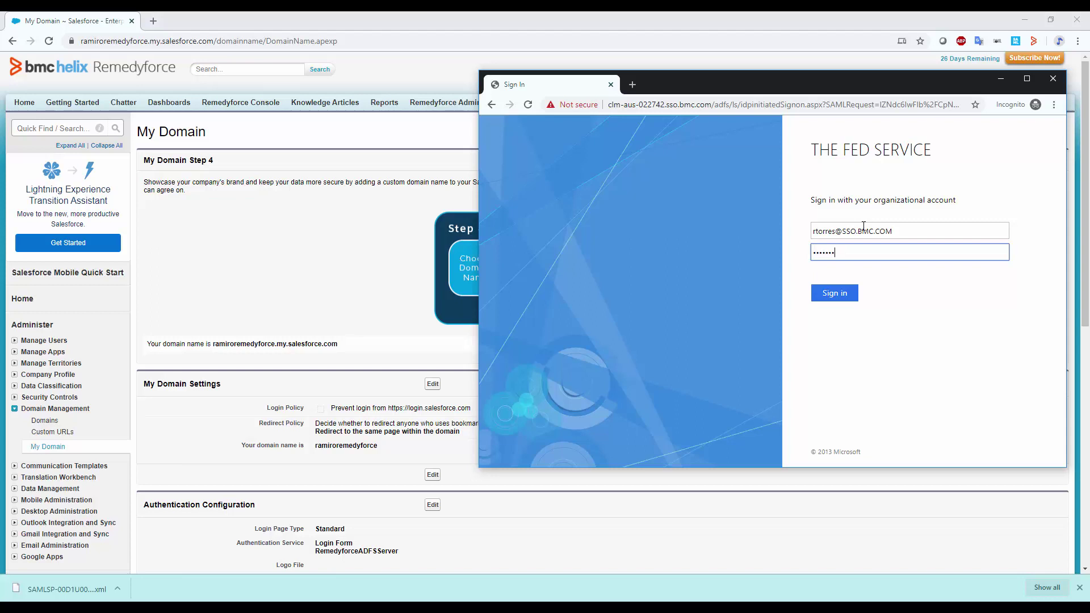
type("•••••••")
key("Return")
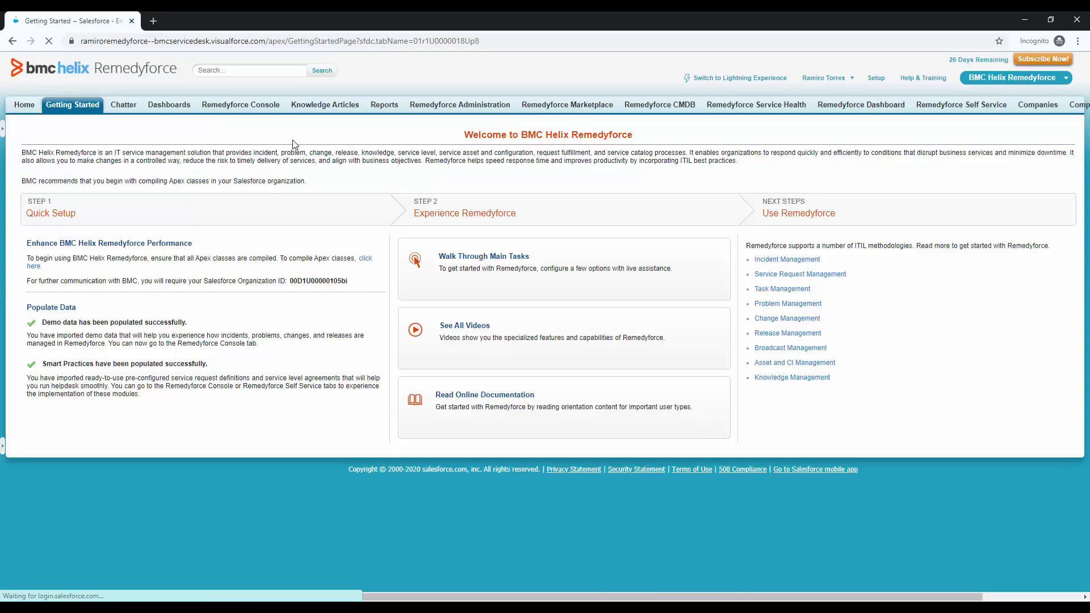
left_click_drag(143, 396, 185, 316)
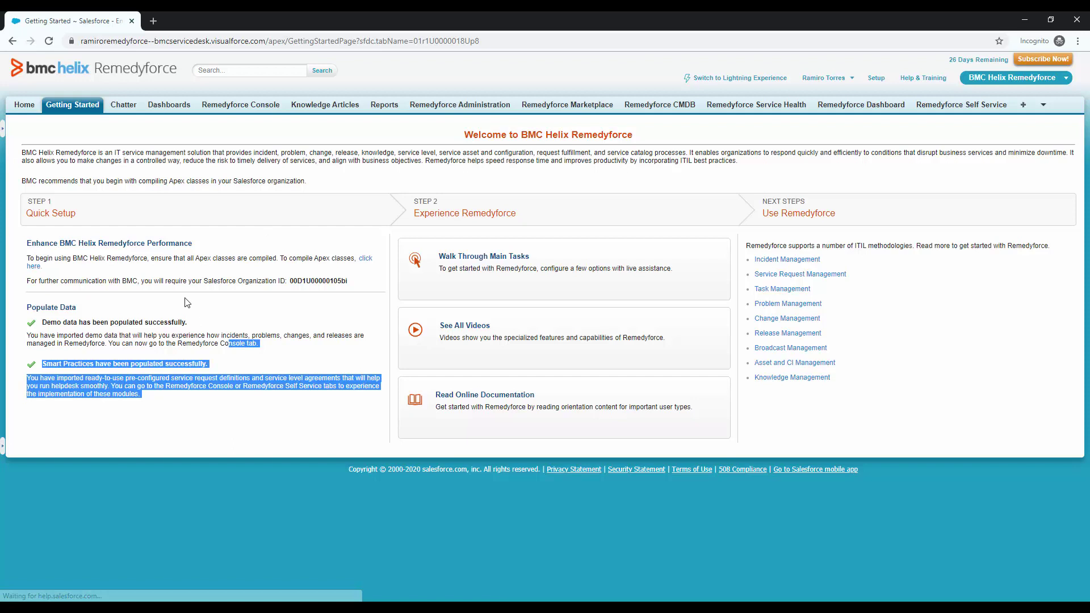